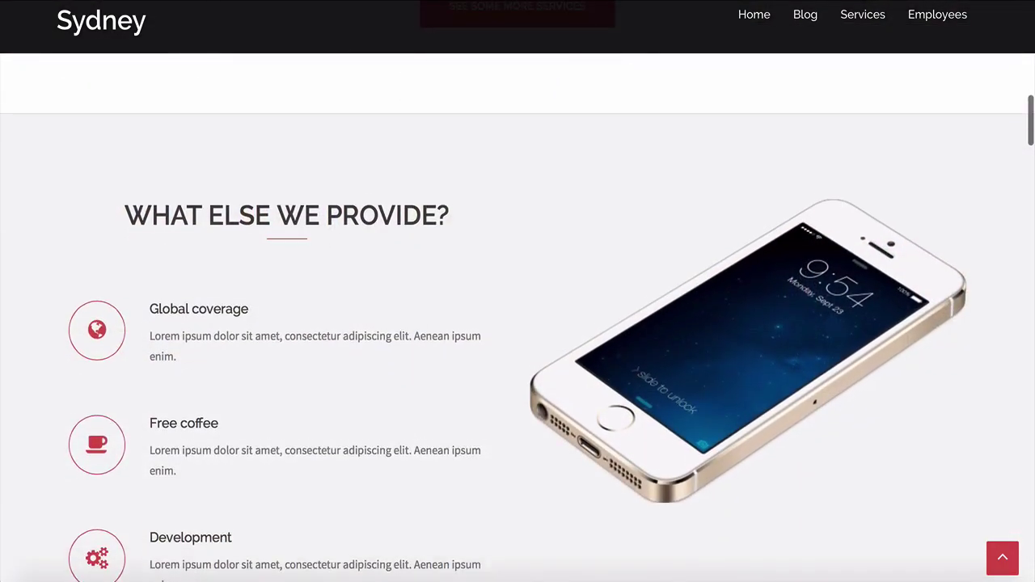
pyautogui.scroll(-2, 518, 324)
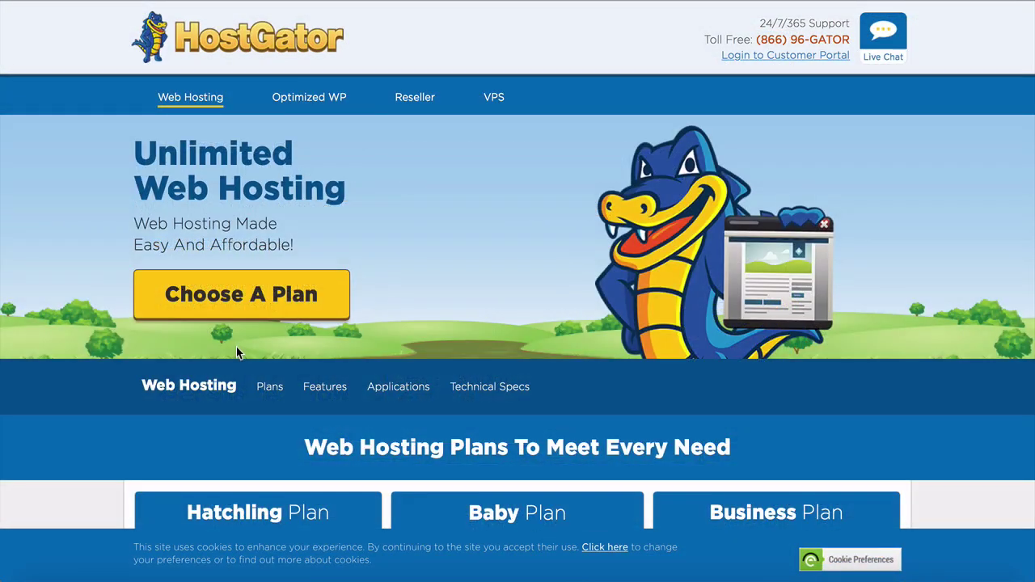
# Step: Pick the Hatchling hosting plan with monthly billing and start its order
pyautogui.click(231, 316)
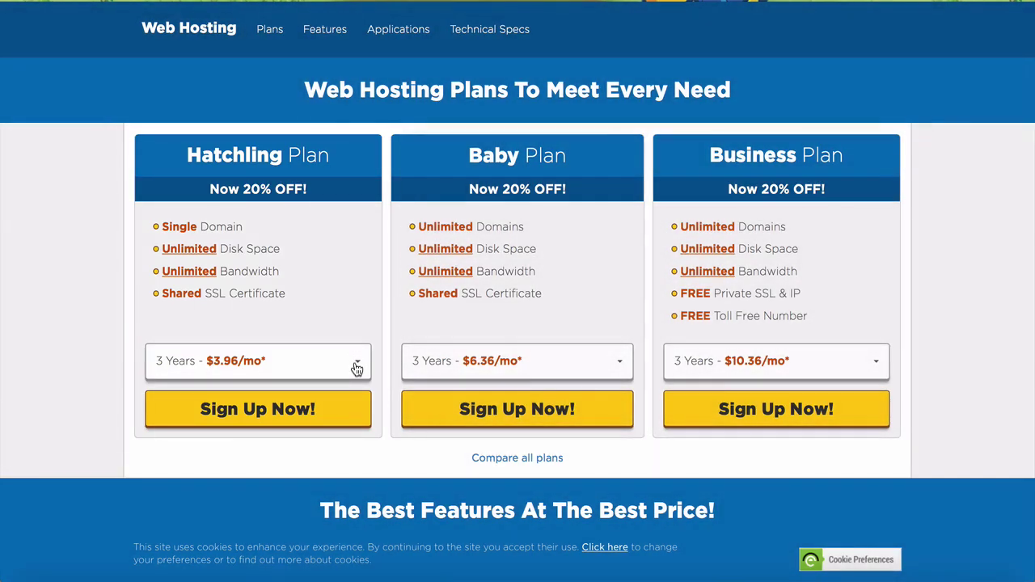
pyautogui.click(357, 369)
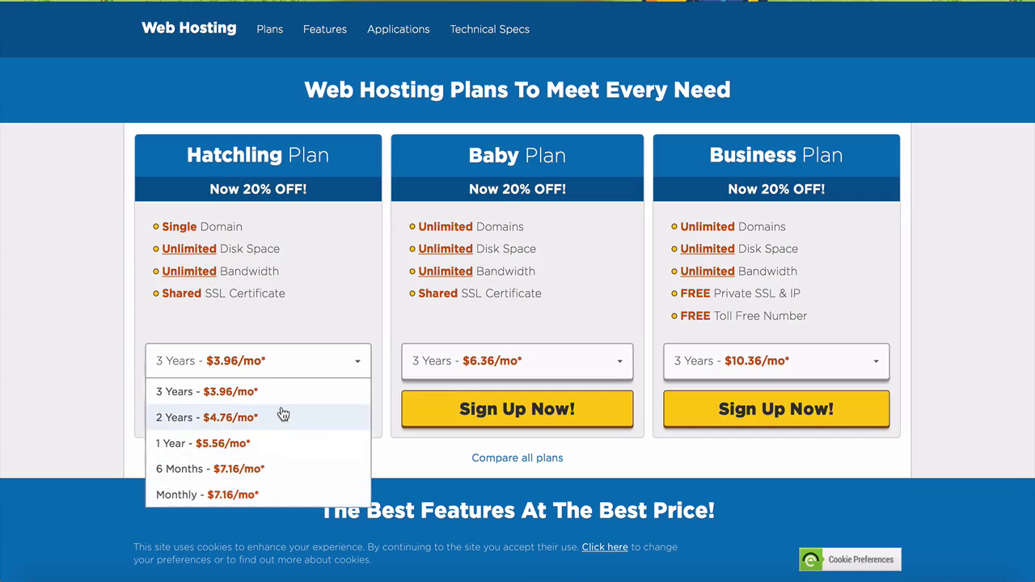
pyautogui.click(277, 492)
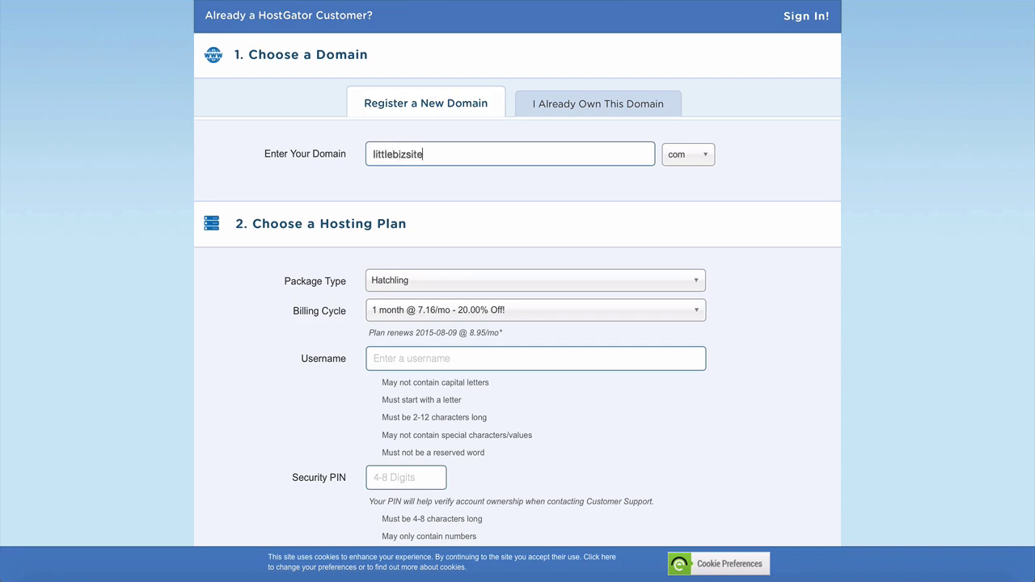
# Step: Check the littlebizsite.com domain's availability and enter the account username
pyautogui.press('Return')
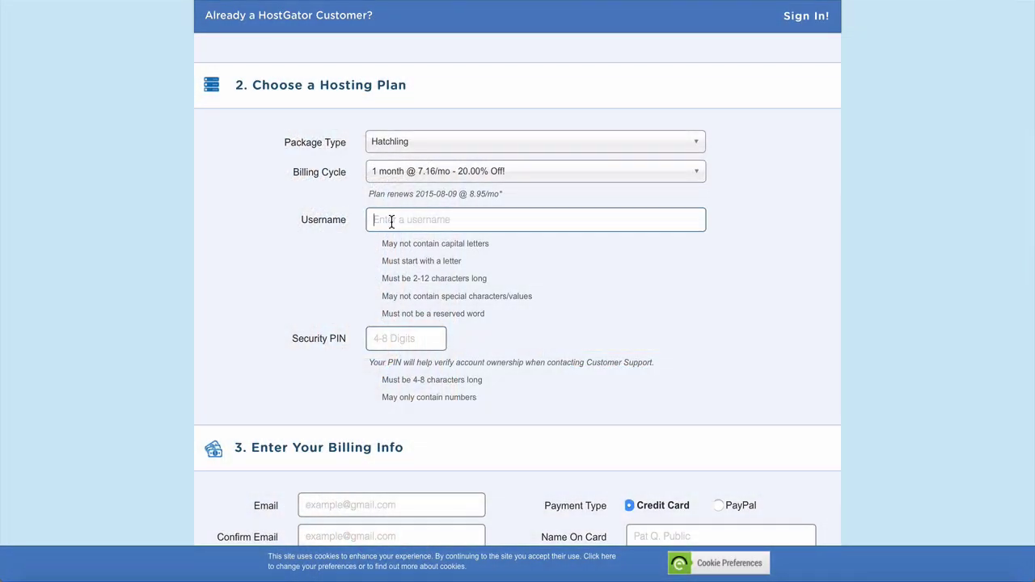
pyautogui.write('theo')
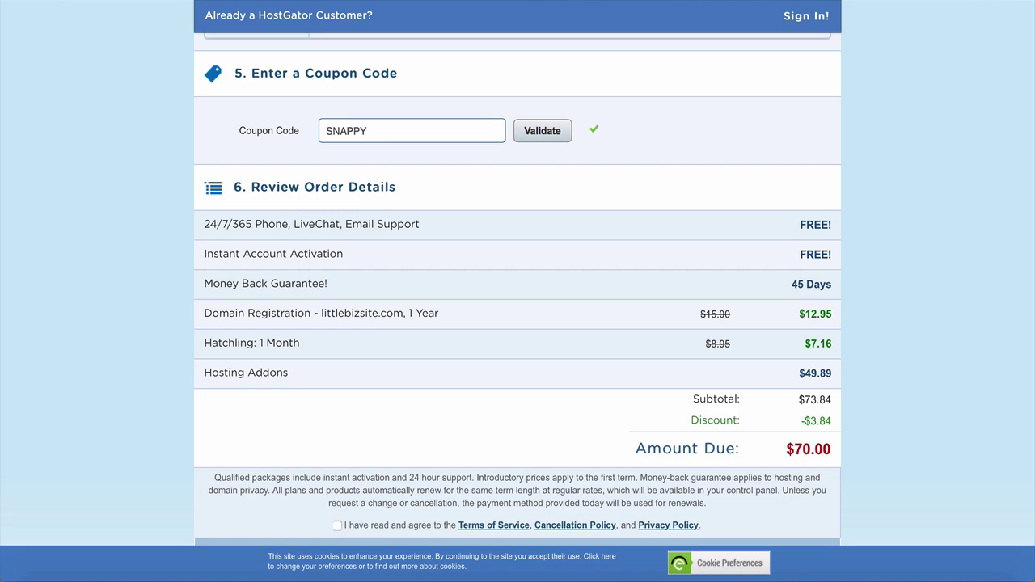
# Step: Remove Domain Privacy protection and the SiteLock add-on from the order
pyautogui.scroll(5, 518, 291)
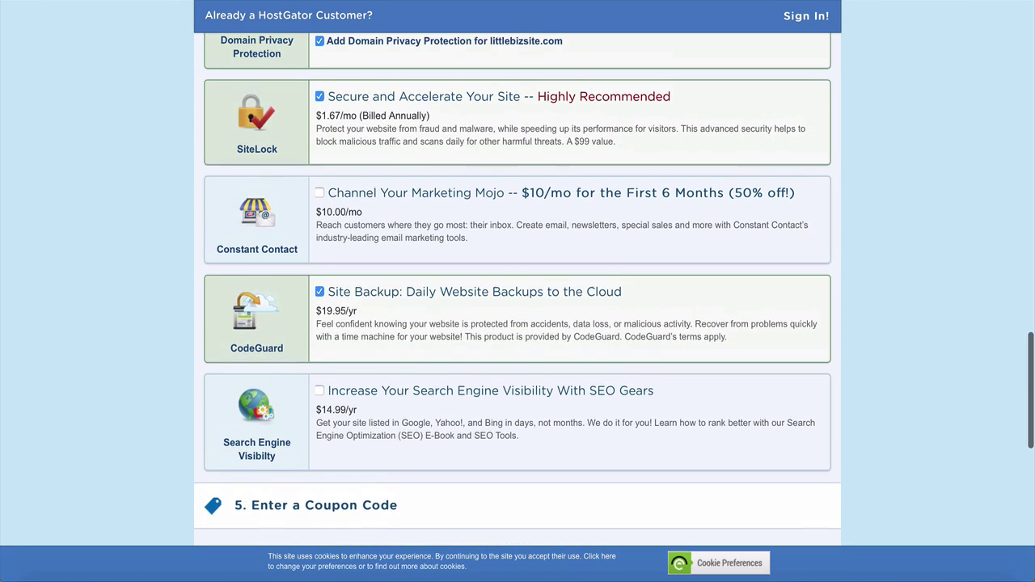
pyautogui.scroll(2, 235, 213)
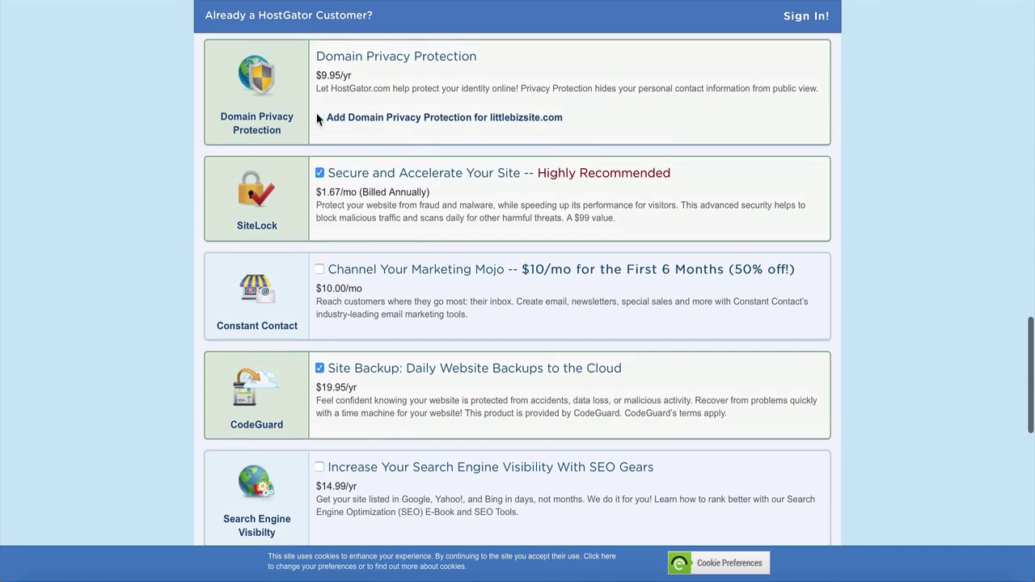
pyautogui.click(319, 118)
pyautogui.click(319, 173)
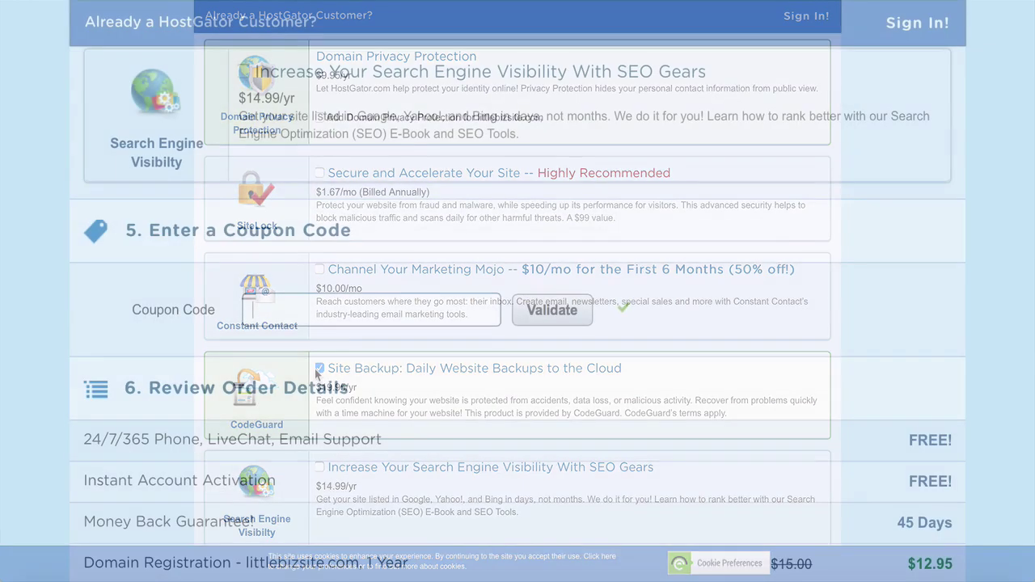
# Step: Apply coupon 'littlebizsite', accept the terms of service and place the $12.96 order
pyautogui.write('littlebizsite')
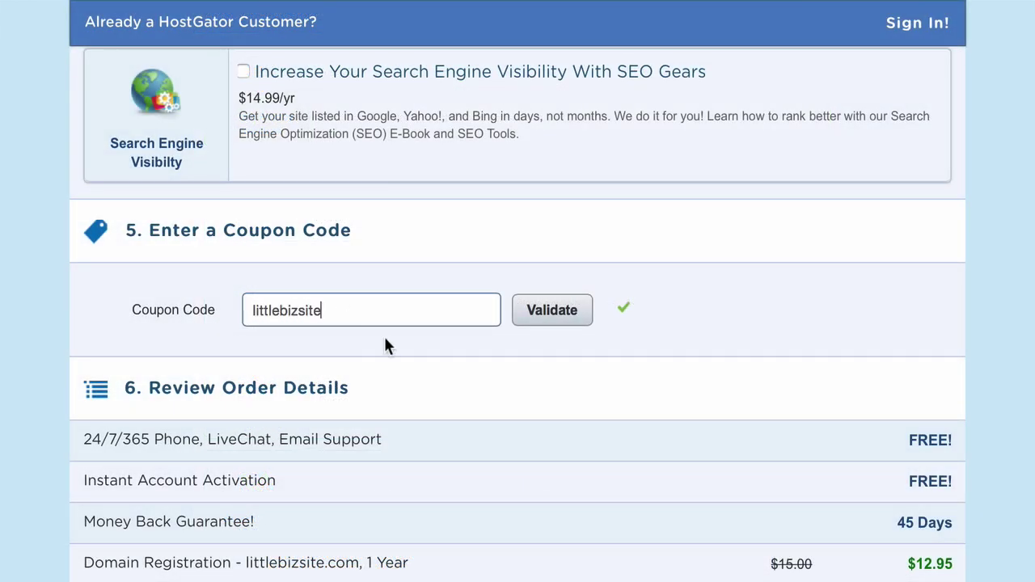
pyautogui.click(558, 319)
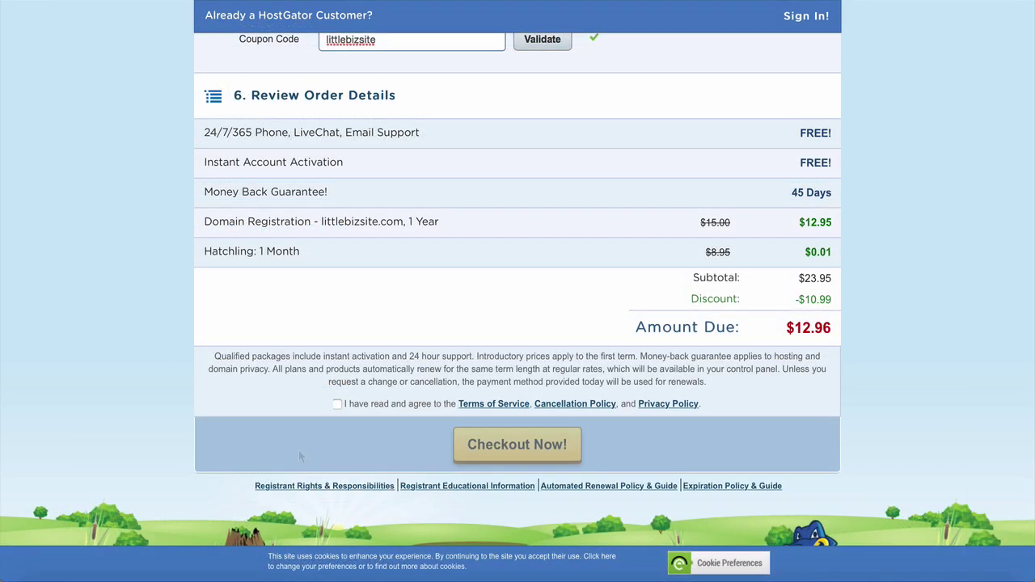
pyautogui.click(337, 404)
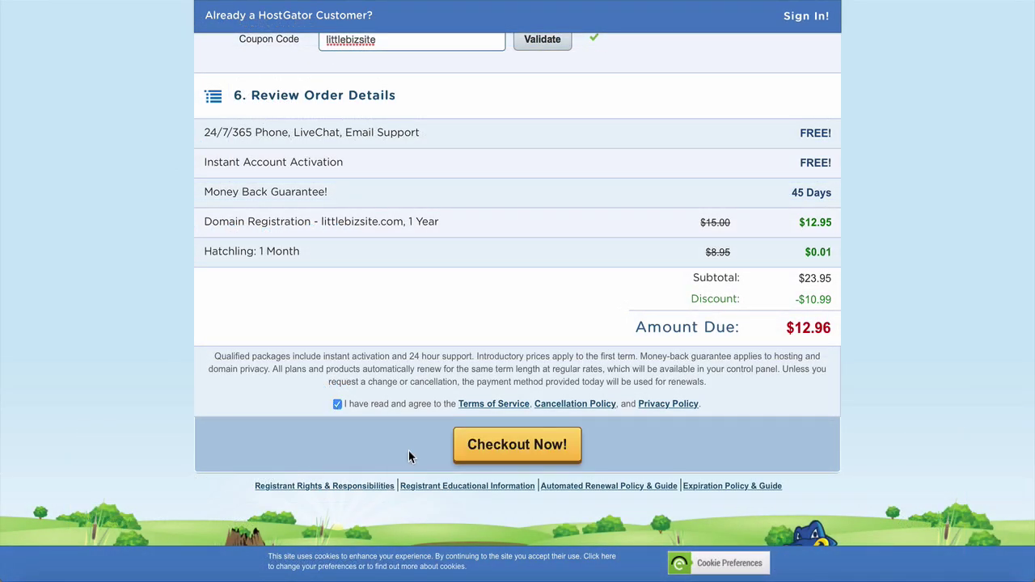
pyautogui.click(512, 459)
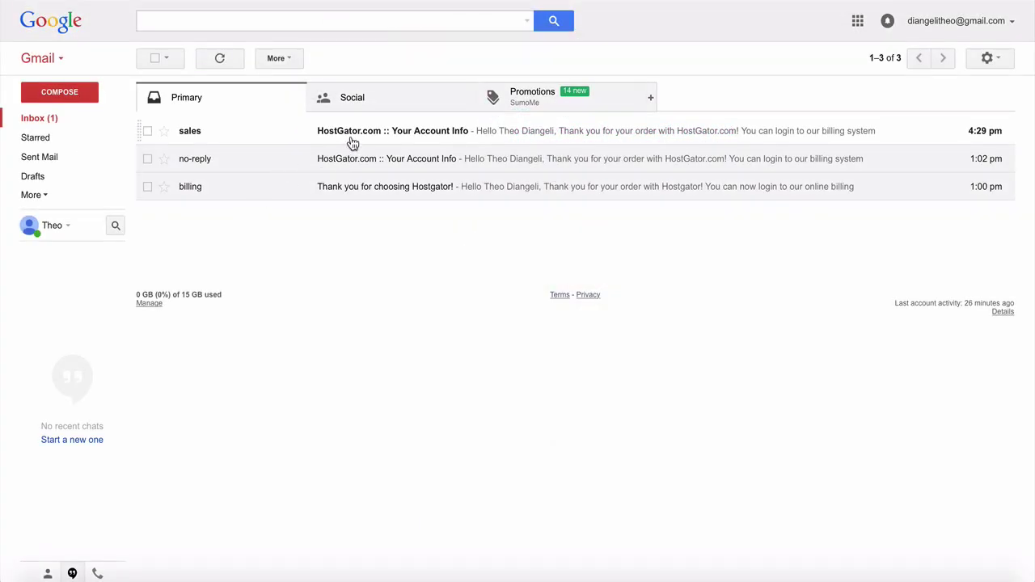
# Step: Open the HostGator account info email and launch QuickInstall from the littlebizsite.com control panel
pyautogui.click(352, 143)
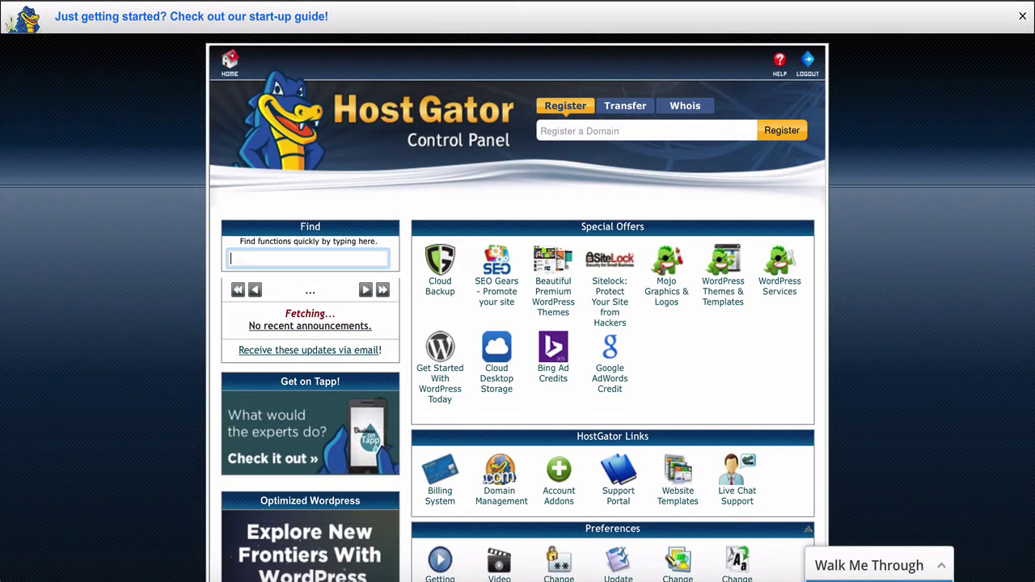
pyautogui.scroll(-5, 518, 307)
pyautogui.scroll(-5, 518, 308)
pyautogui.scroll(-3, 612, 307)
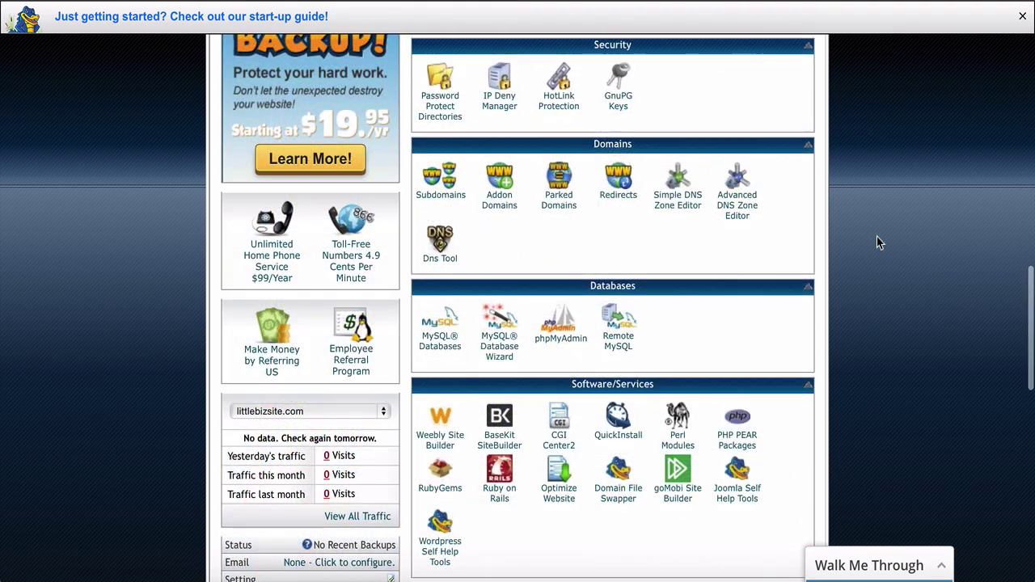
pyautogui.scroll(1, 877, 237)
pyautogui.scroll(-2, 877, 237)
pyautogui.scroll(-5, 876, 236)
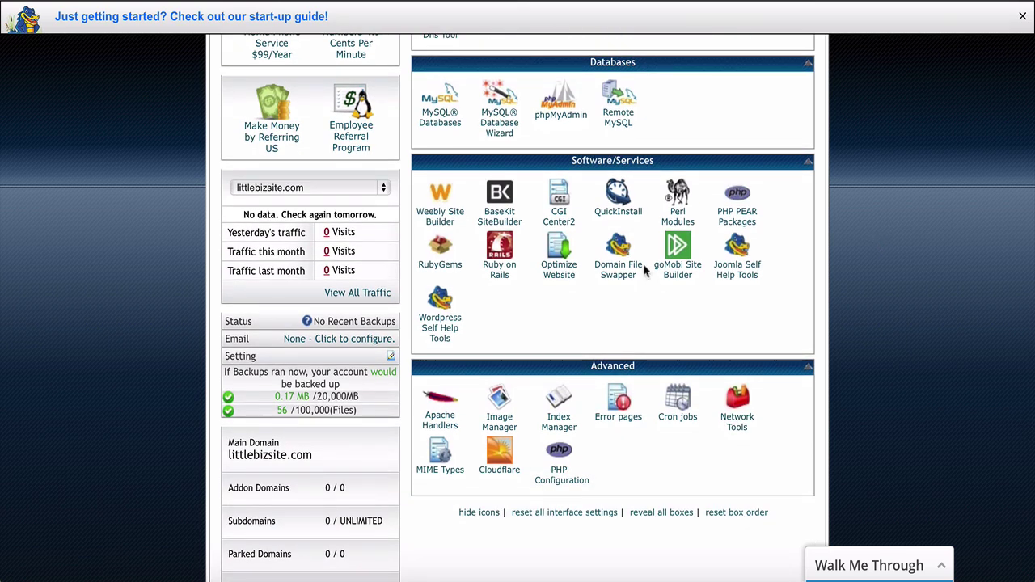
pyautogui.click(620, 216)
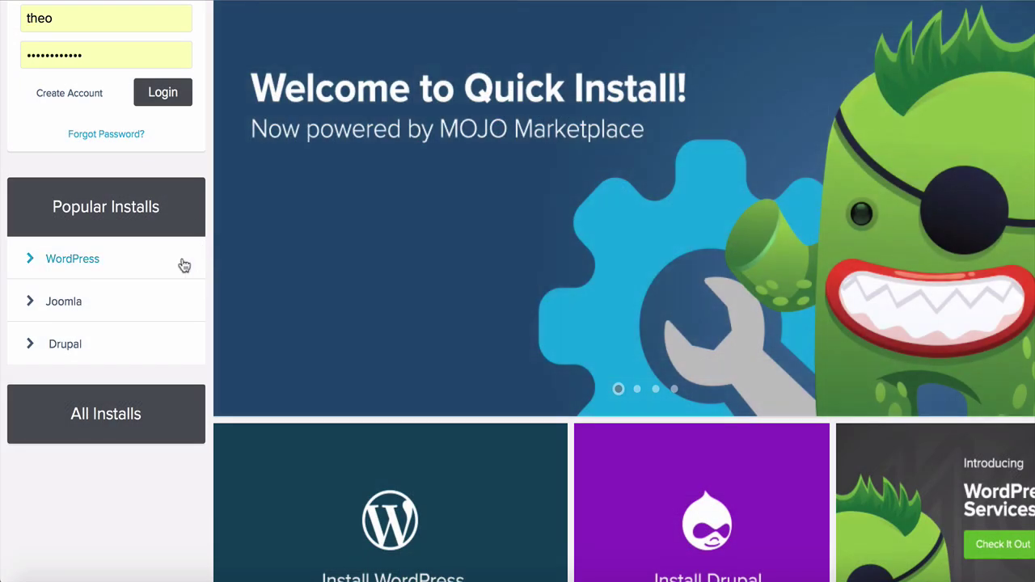
# Step: Start a new WordPress install and enter the admin email address
pyautogui.click(87, 268)
pyautogui.click(328, 278)
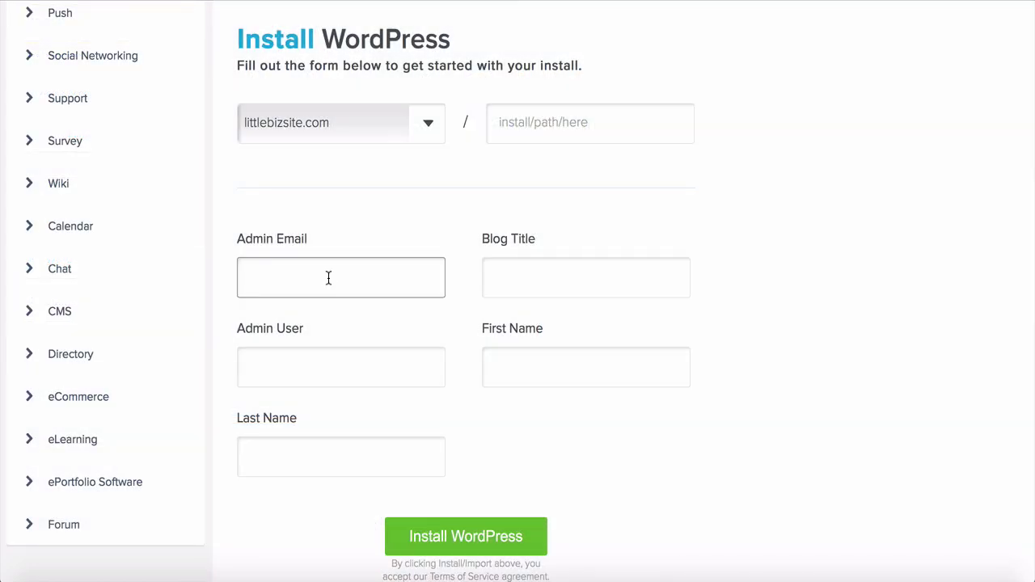
pyautogui.press('Tab')
# Step: Set blog title 'littlebizsite', fill in admin username and names, and install WordPress
pyautogui.write('lit')
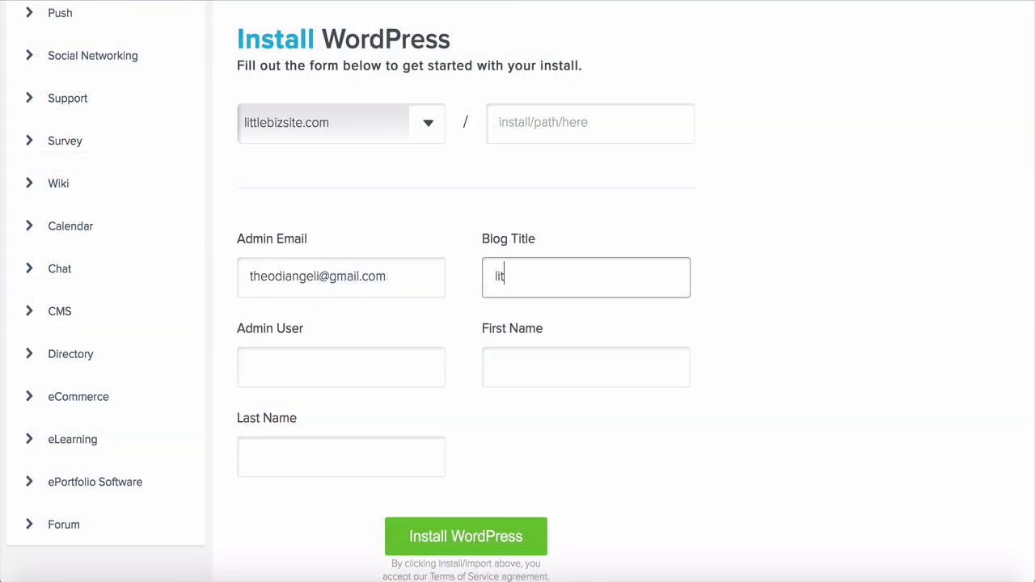
pyautogui.write('tlebizsite')
pyautogui.click(264, 368)
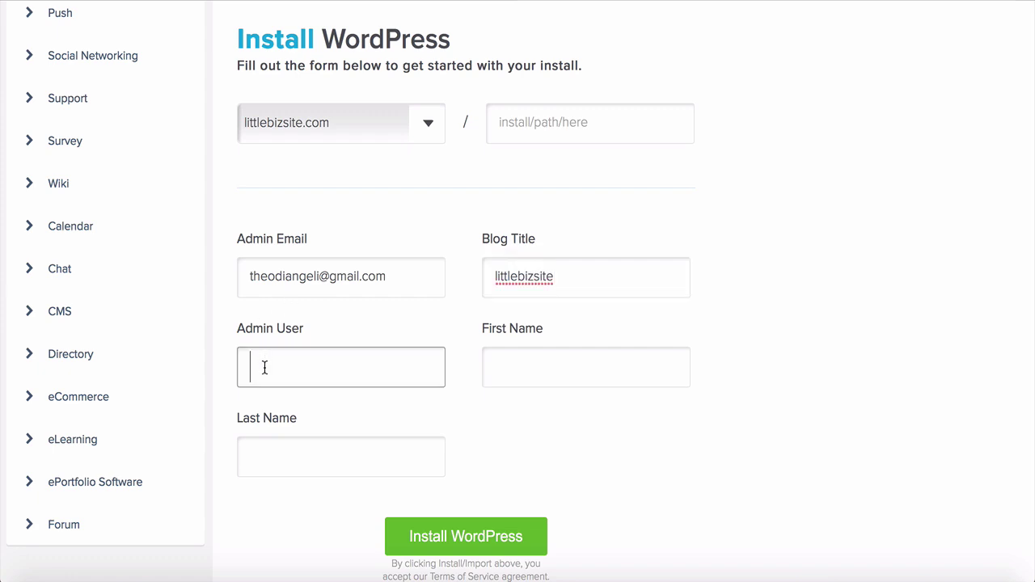
pyautogui.write('Theo')
pyautogui.press('Tab')
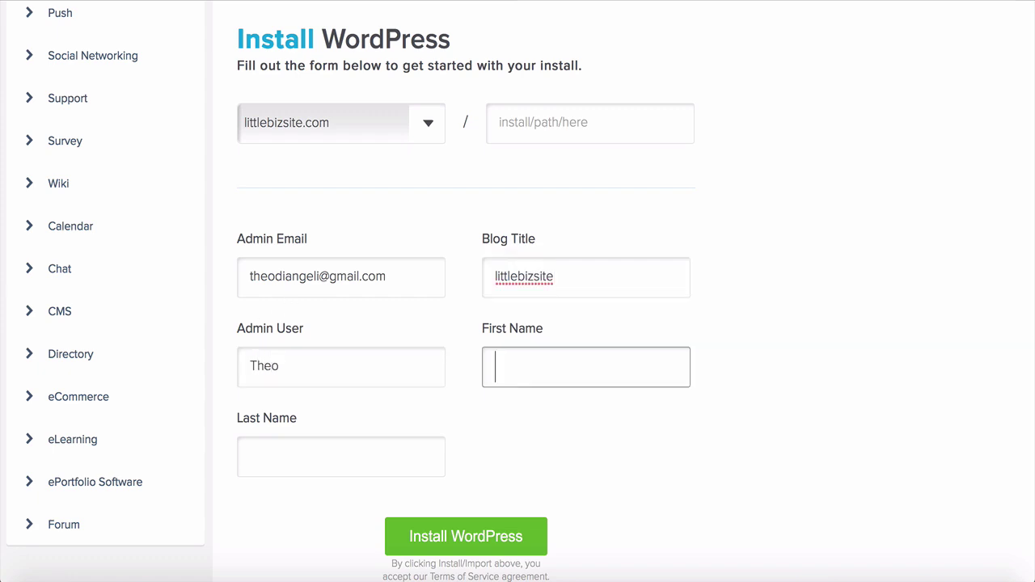
pyautogui.press('Tab')
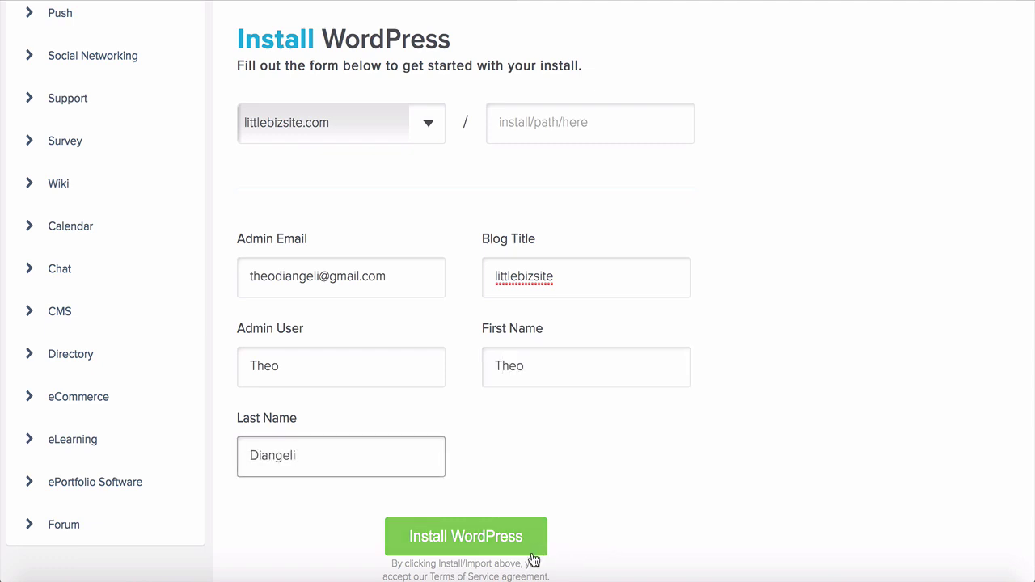
pyautogui.click(465, 553)
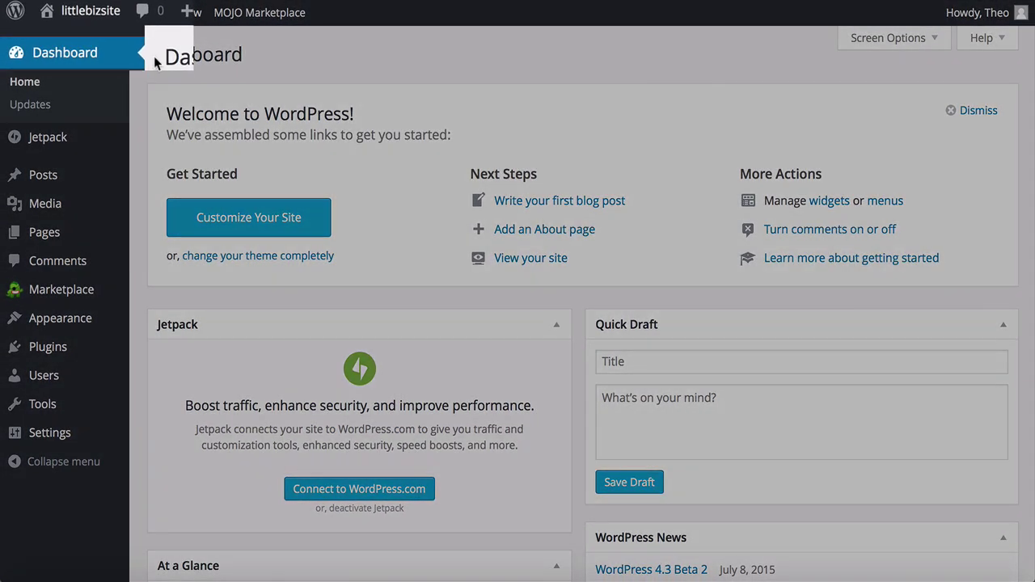
# Step: Visit the littlebizsite front page and look over its default 'Hello world!' post
pyautogui.moveTo(98, 15)
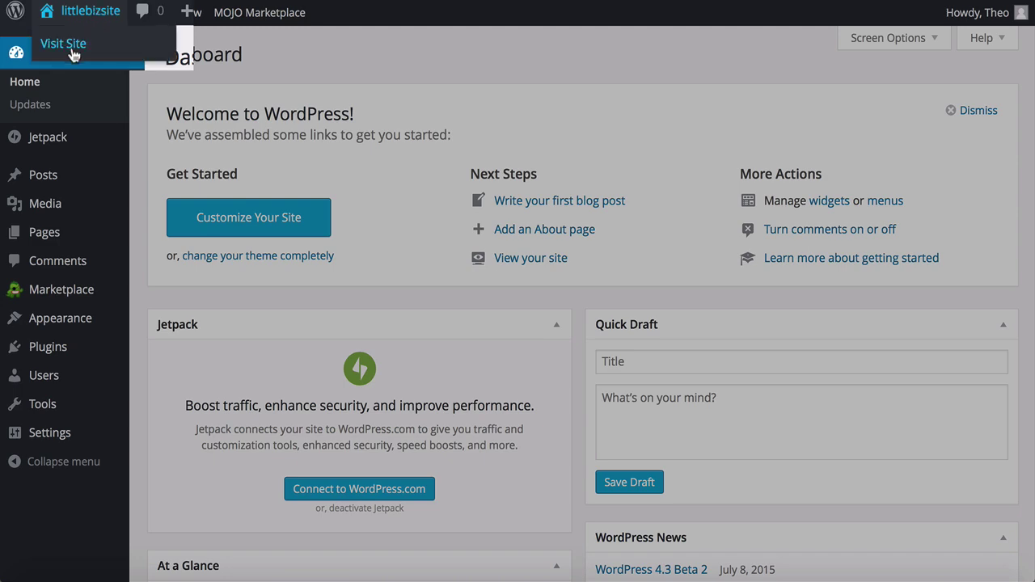
pyautogui.click(64, 45)
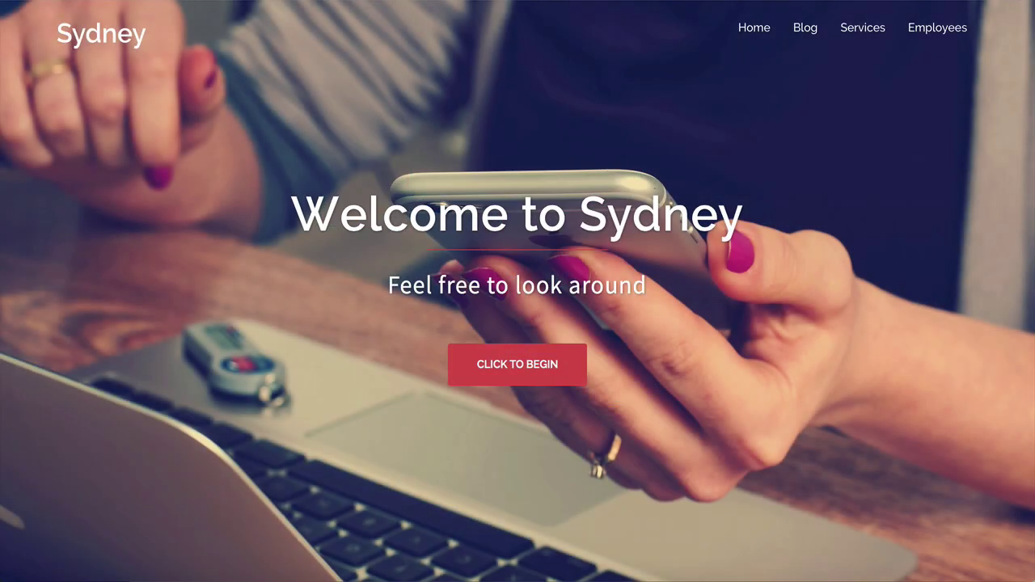
pyautogui.scroll(-10, 518, 291)
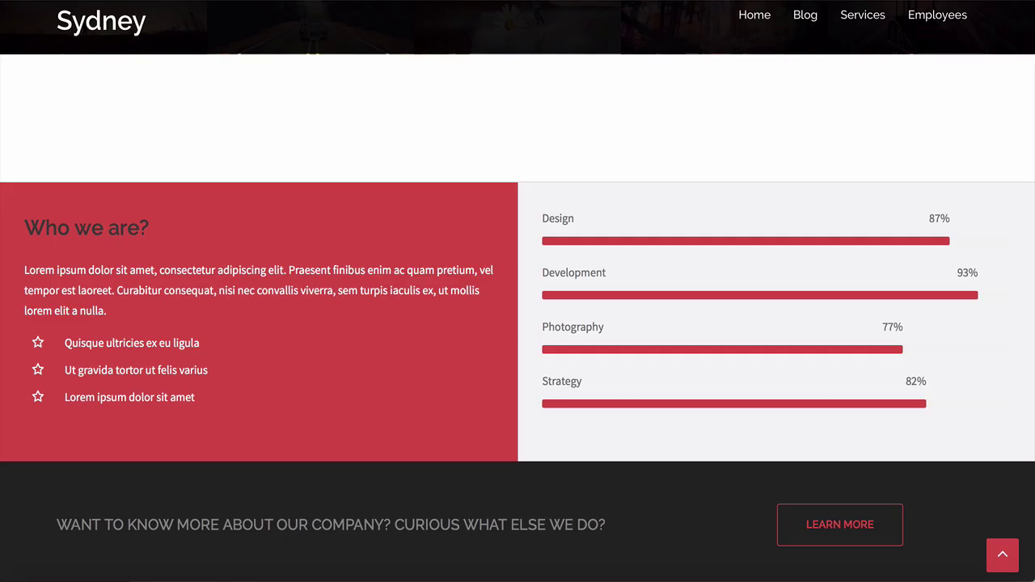
pyautogui.scroll(6, 518, 324)
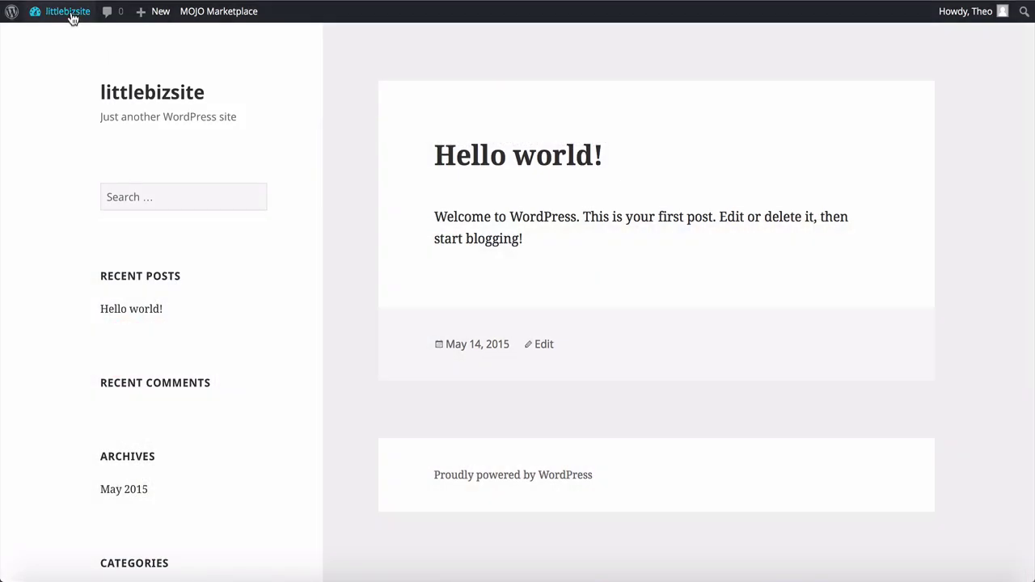
pyautogui.moveTo(71, 22)
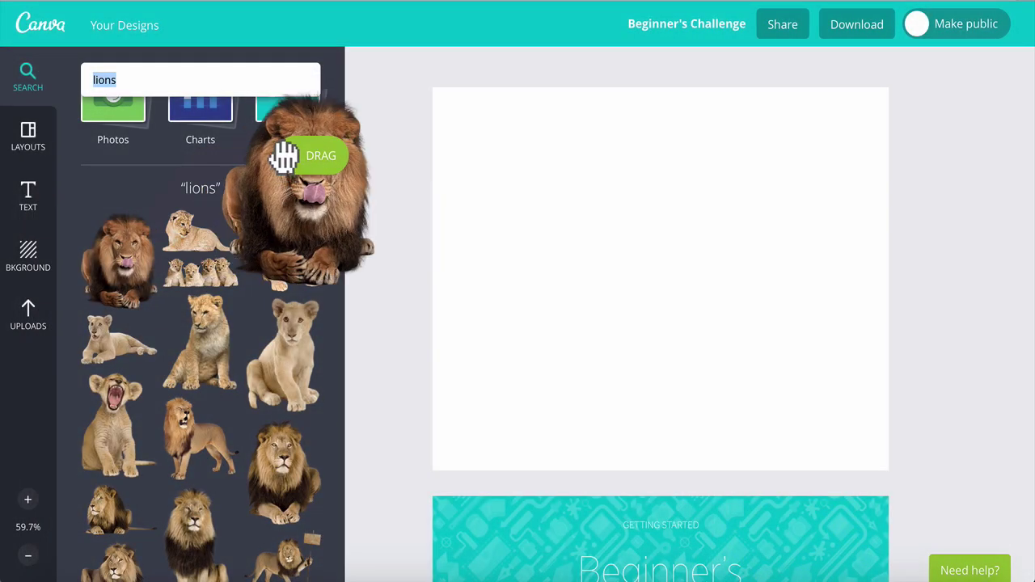
# Step: In Canva, place and enlarge a lion photo and add a 'Yum.' heading
pyautogui.moveTo(283, 158); pyautogui.dragTo(418, 76)
pyautogui.moveTo(578, 300); pyautogui.dragTo(727, 473)
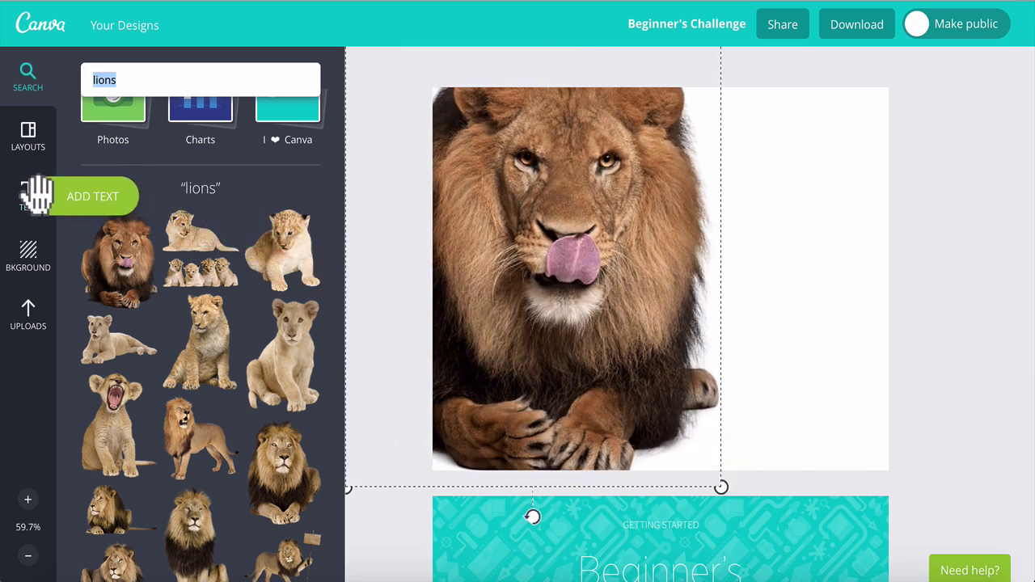
pyautogui.click(32, 196)
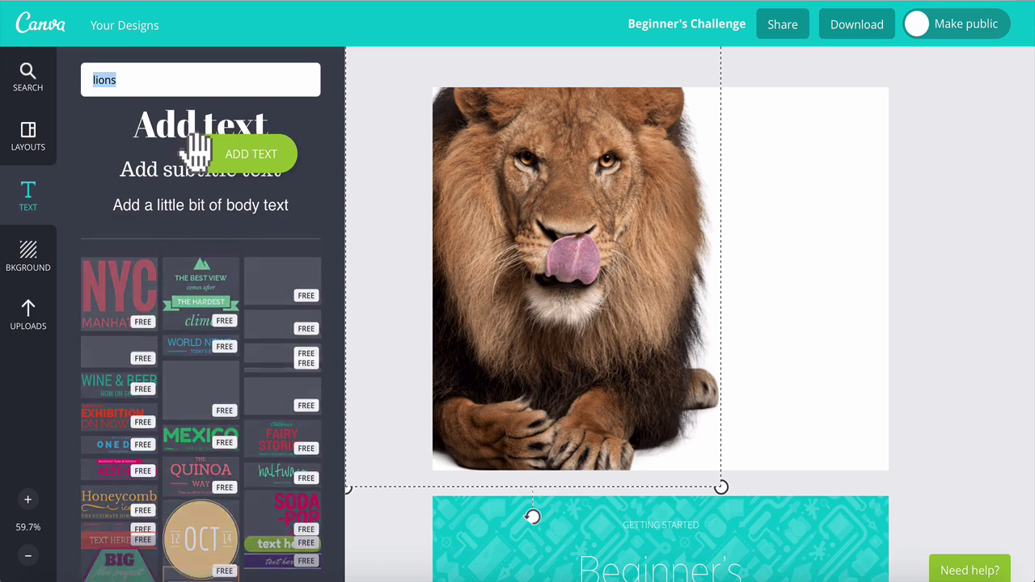
pyautogui.click(197, 150)
pyautogui.write('Yum.')
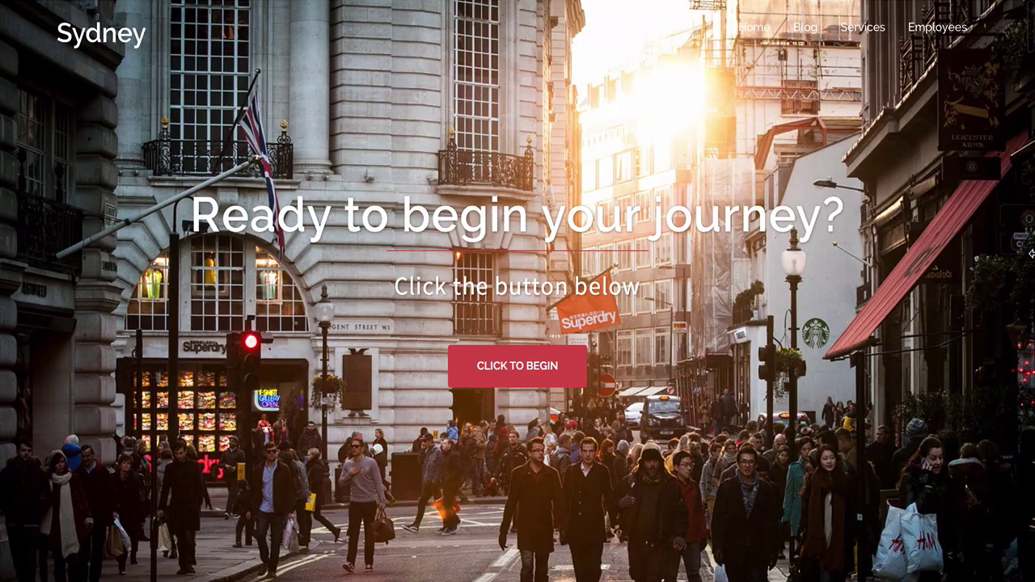
# Step: Preview the Sydney demo at a narrower width and scroll through its counters and testimonials
pyautogui.moveTo(1031, 254); pyautogui.dragTo(726, 256)
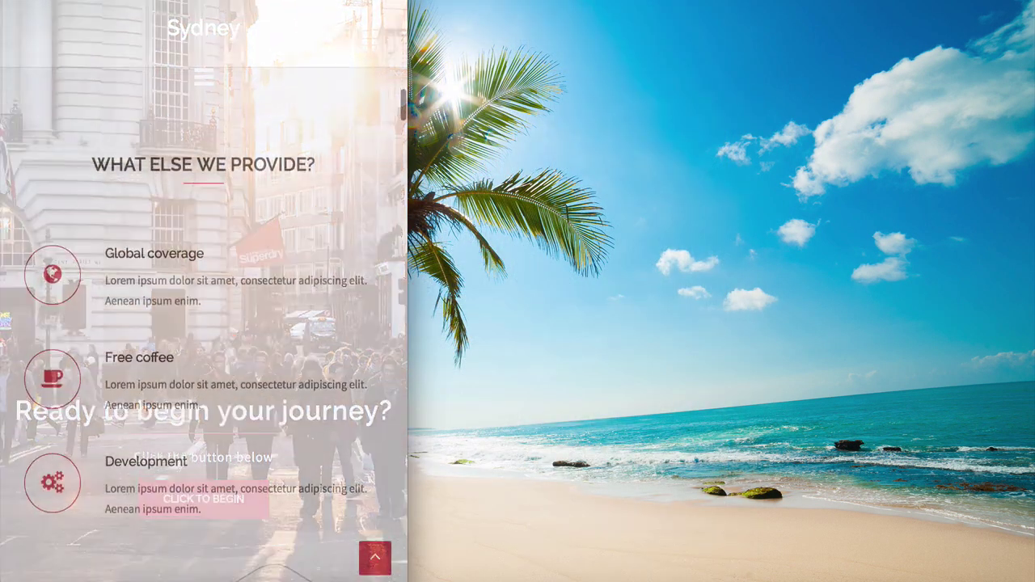
pyautogui.scroll(-7, 204, 291)
pyautogui.scroll(-12, 203, 291)
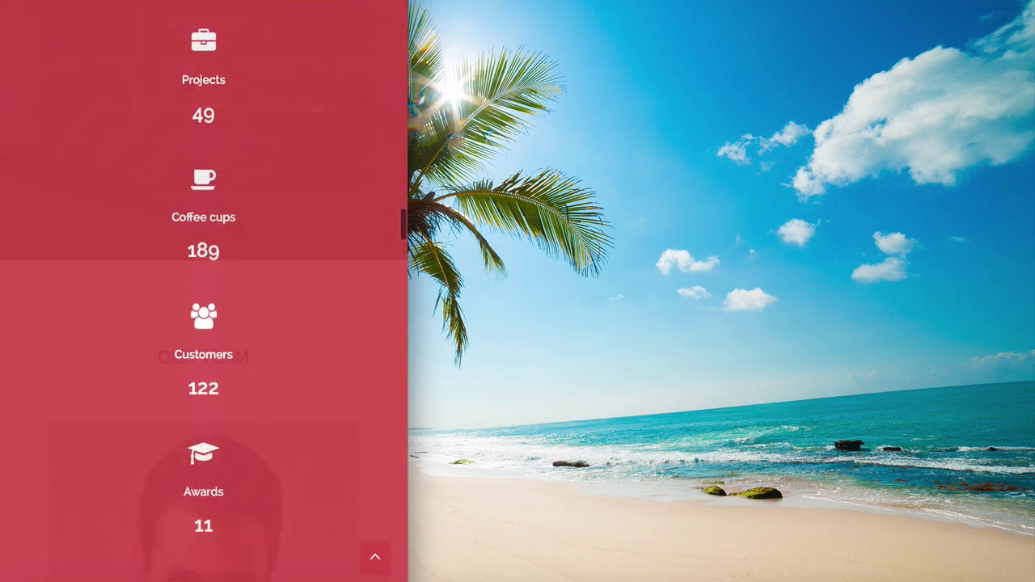
pyautogui.scroll(-1, 204, 291)
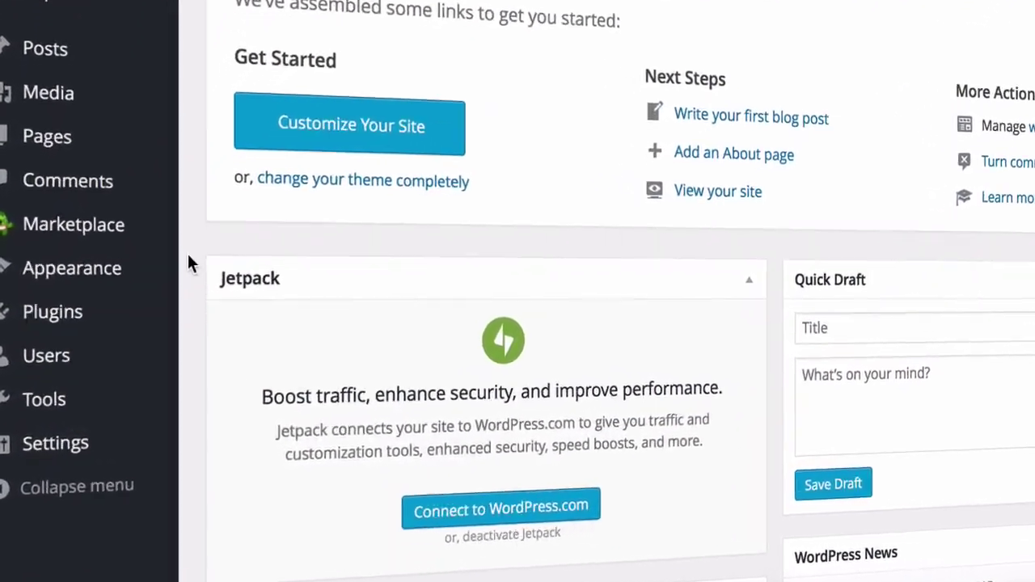
# Step: Find the Sydney theme under Add New Theme, install it and activate it
pyautogui.moveTo(176, 269)
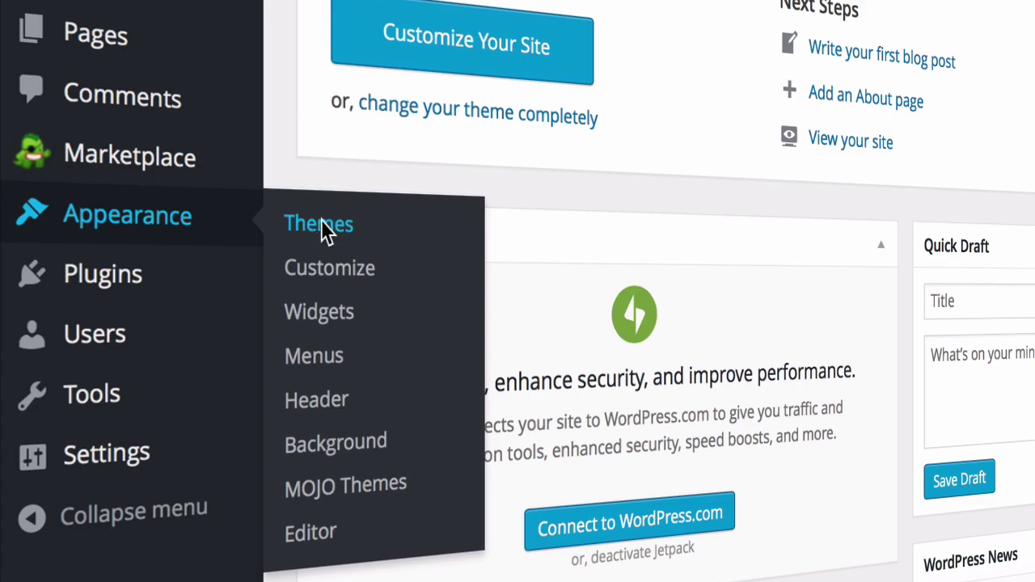
pyautogui.click(322, 226)
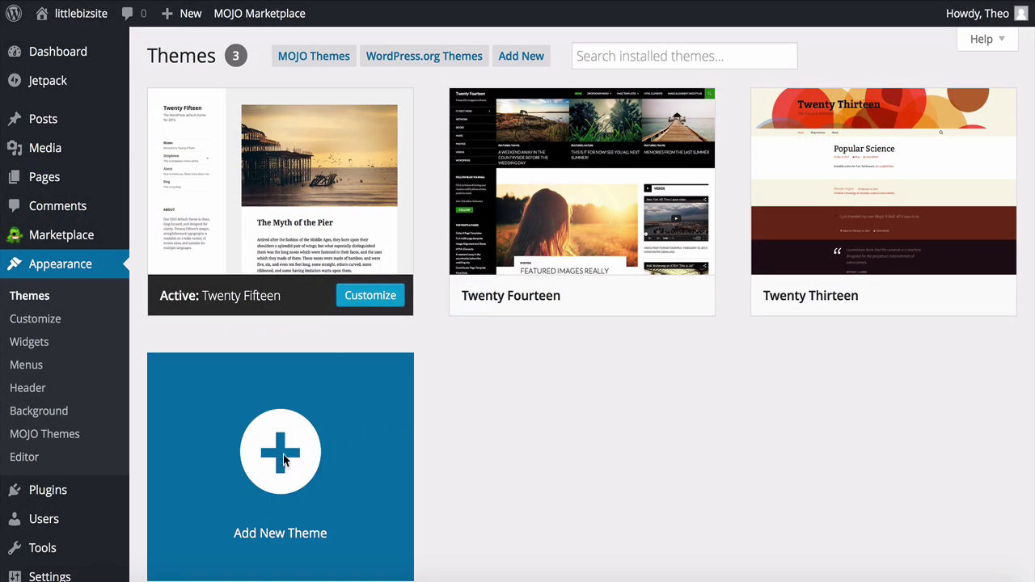
pyautogui.click(283, 459)
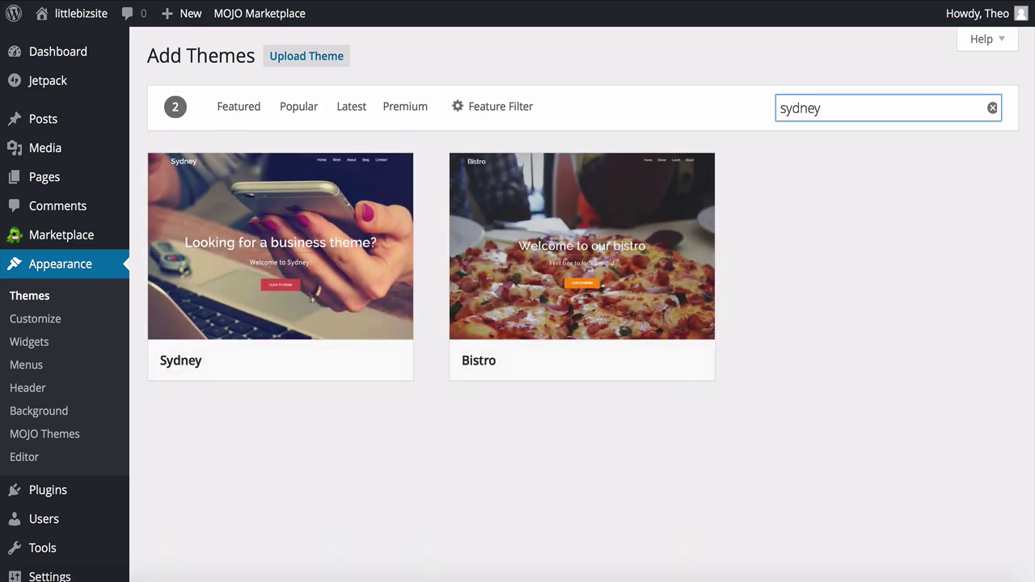
pyautogui.moveTo(360, 303)
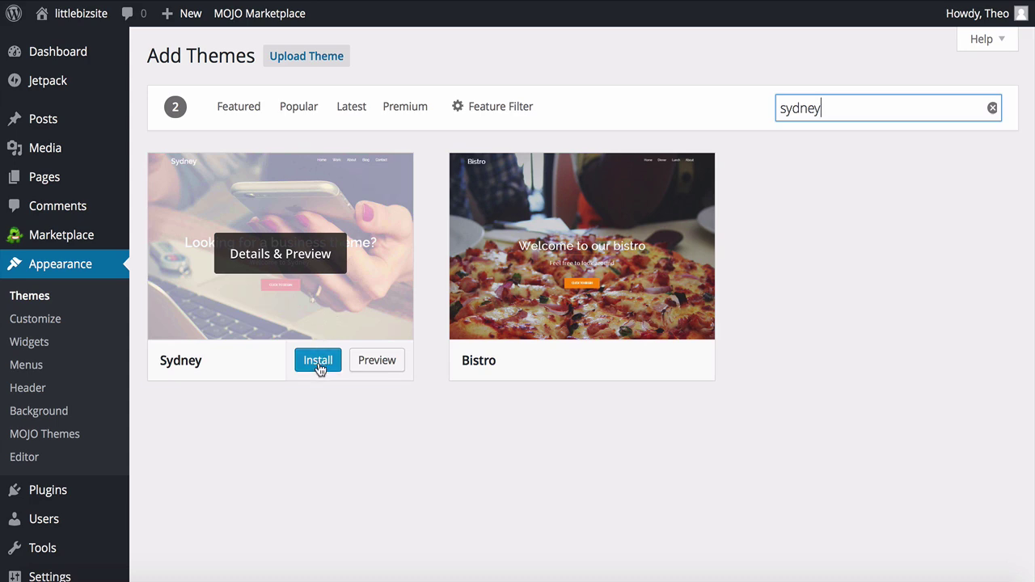
pyautogui.click(318, 362)
pyautogui.click(237, 200)
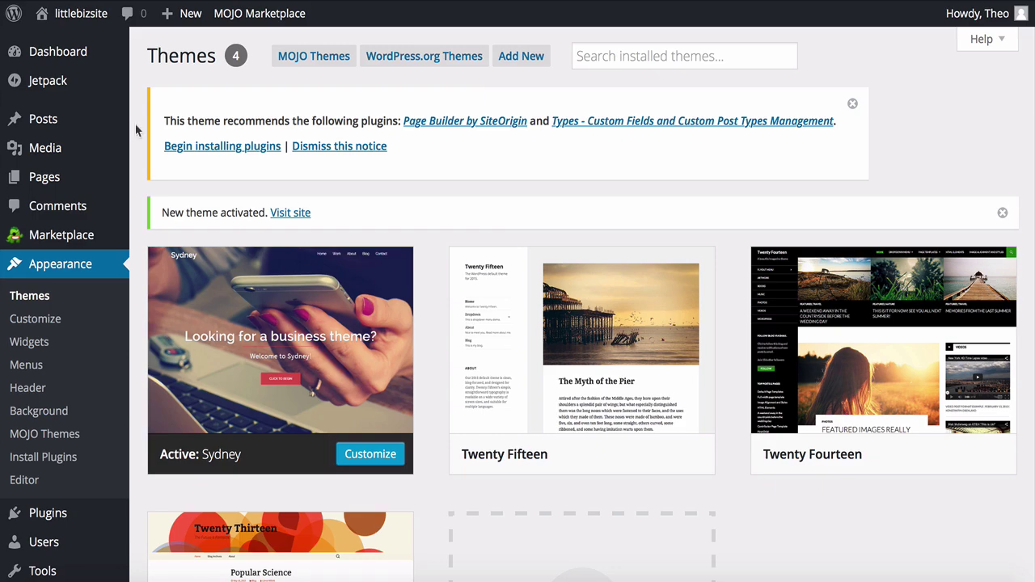
# Step: View the live littlebizsite with Sydney, scroll down the page and jump back to the top
pyautogui.moveTo(80, 22)
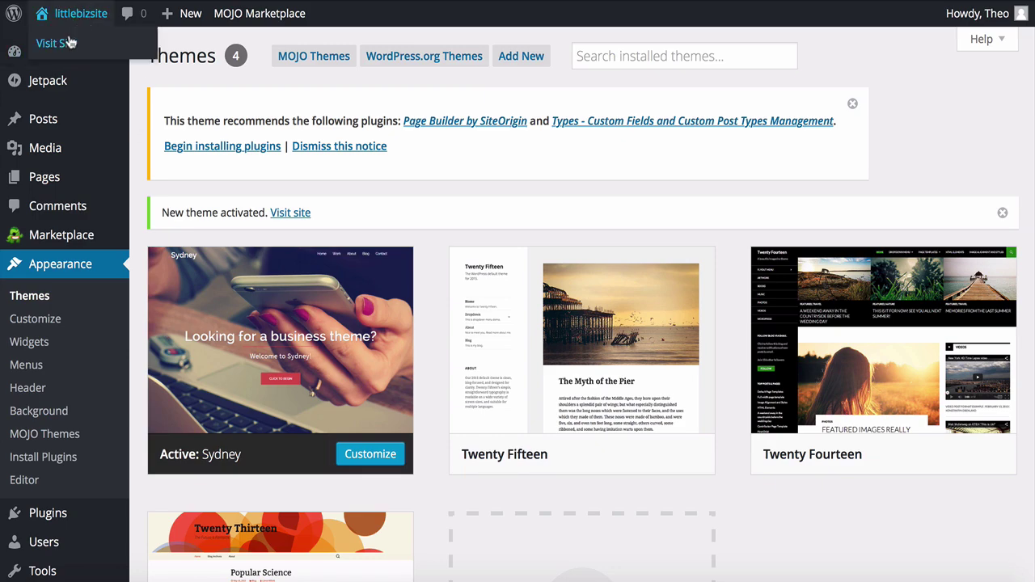
pyautogui.click(57, 46)
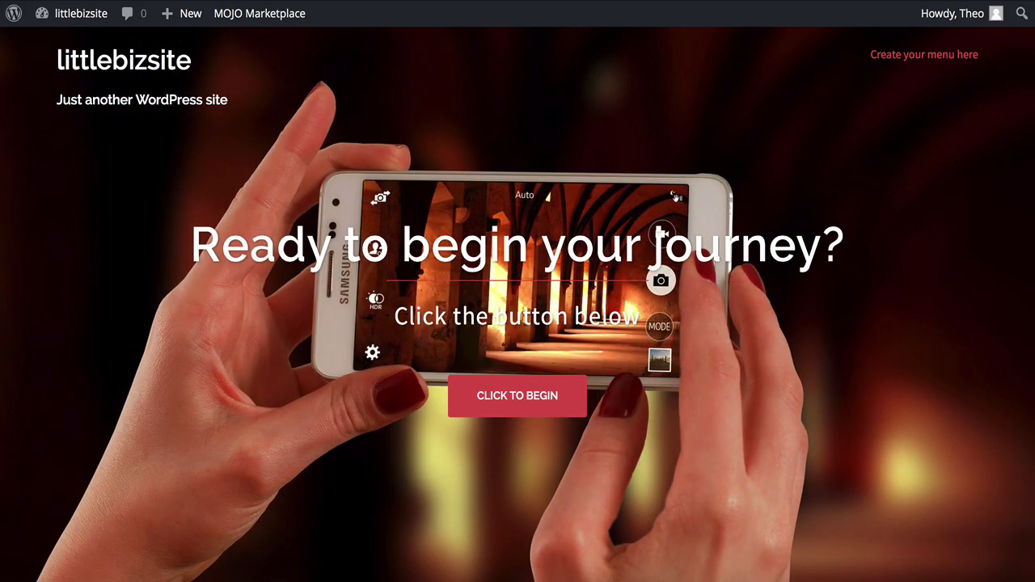
pyautogui.scroll(-5, 517, 324)
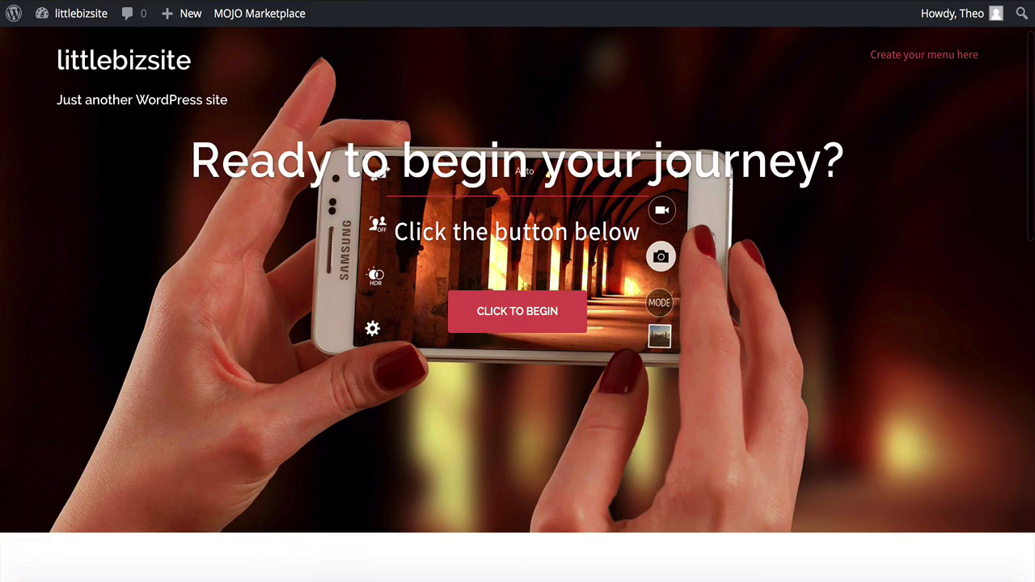
pyautogui.scroll(-5, 913, 530)
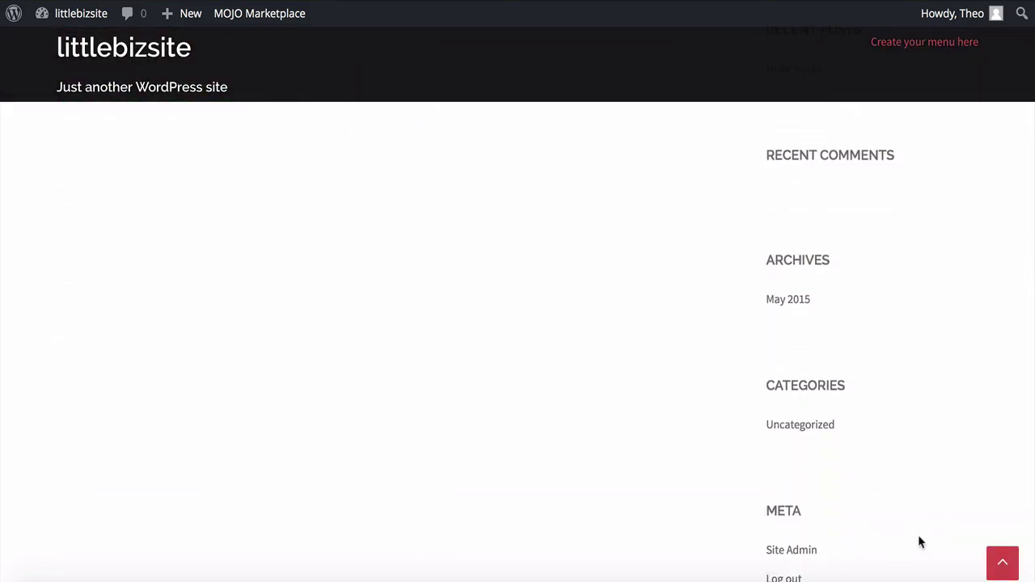
pyautogui.click(1004, 571)
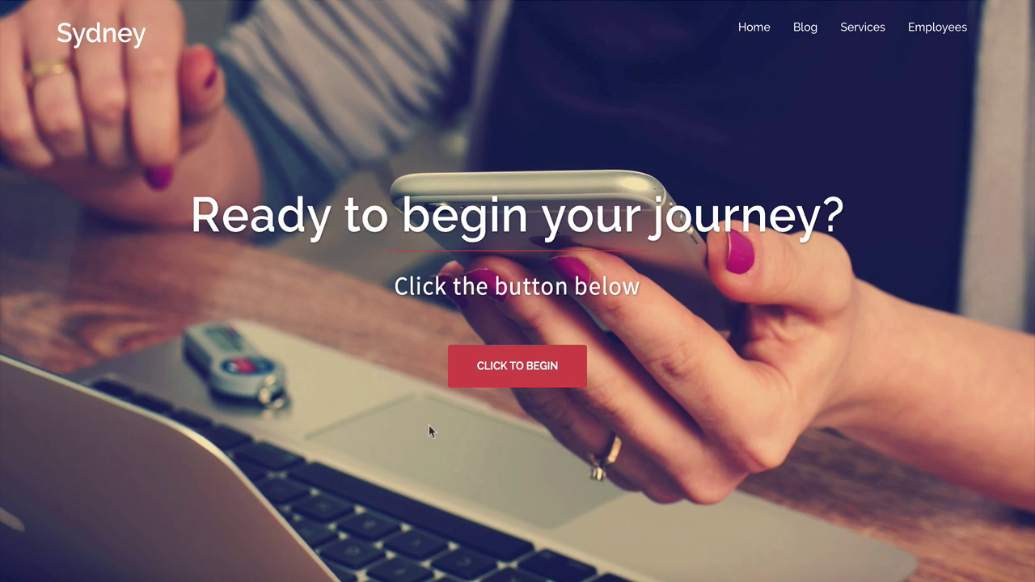
# Step: In the Sydney demo, filter Our Work by Landscapes, Nature and Science, then show all
pyautogui.click(513, 378)
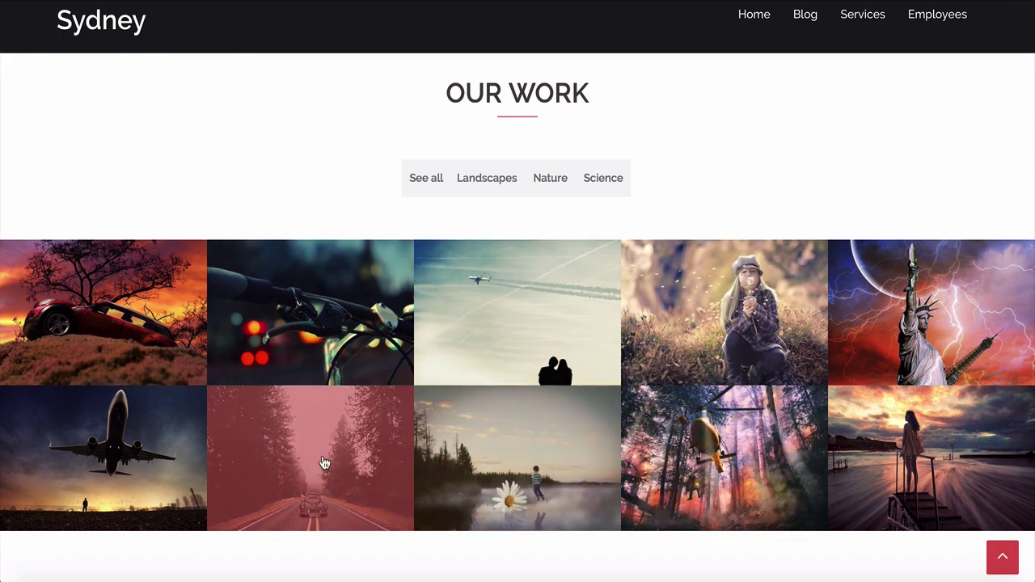
pyautogui.click(482, 188)
pyautogui.click(557, 190)
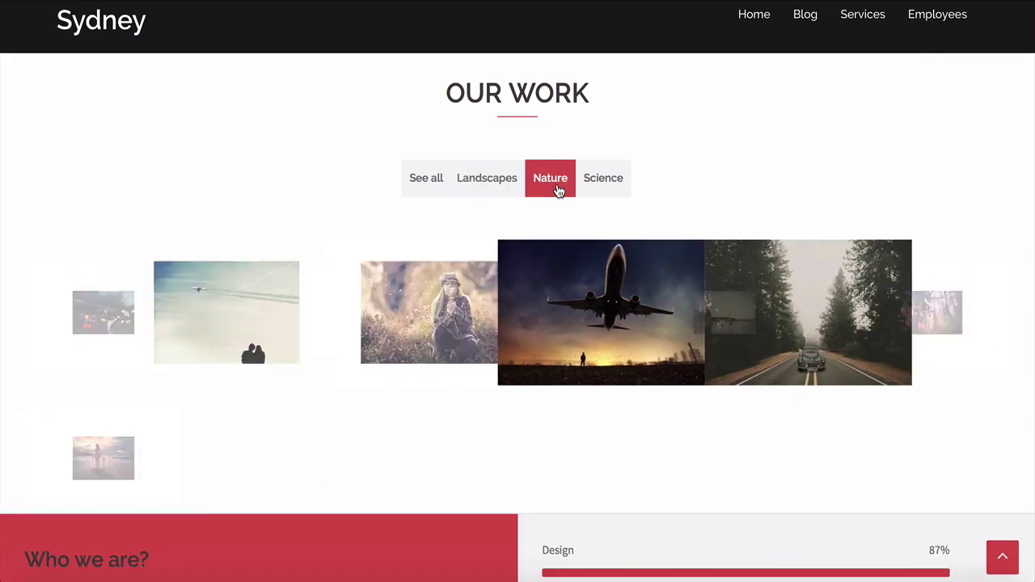
pyautogui.click(607, 189)
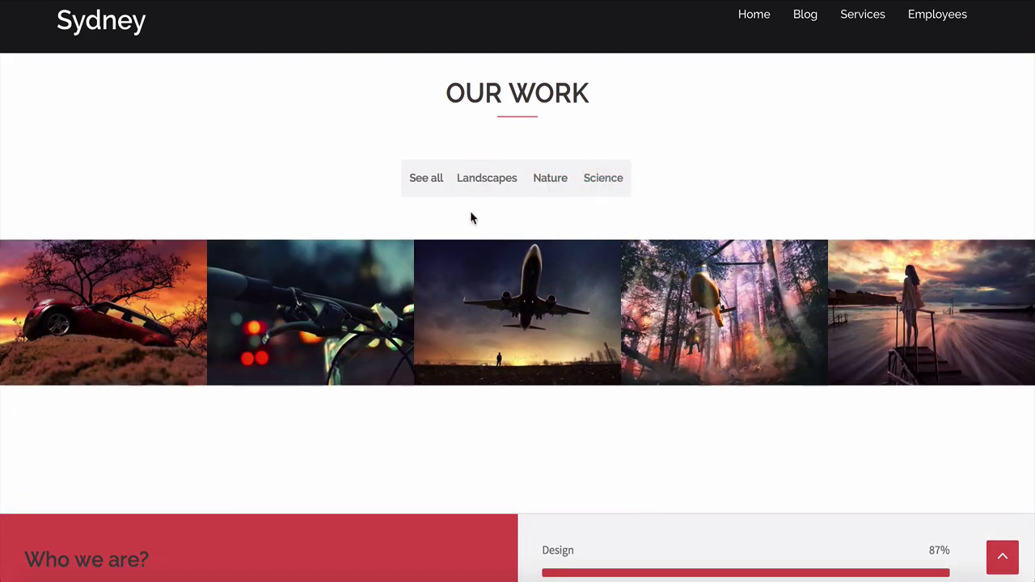
pyautogui.click(419, 183)
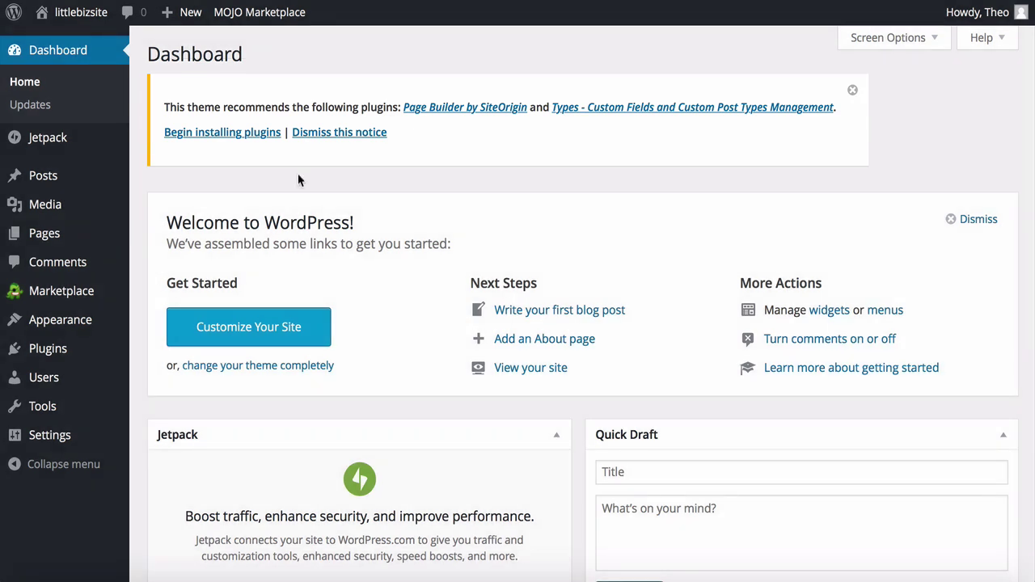
# Step: Install and activate the recommended Page Builder by SiteOrigin plugin
pyautogui.click(219, 139)
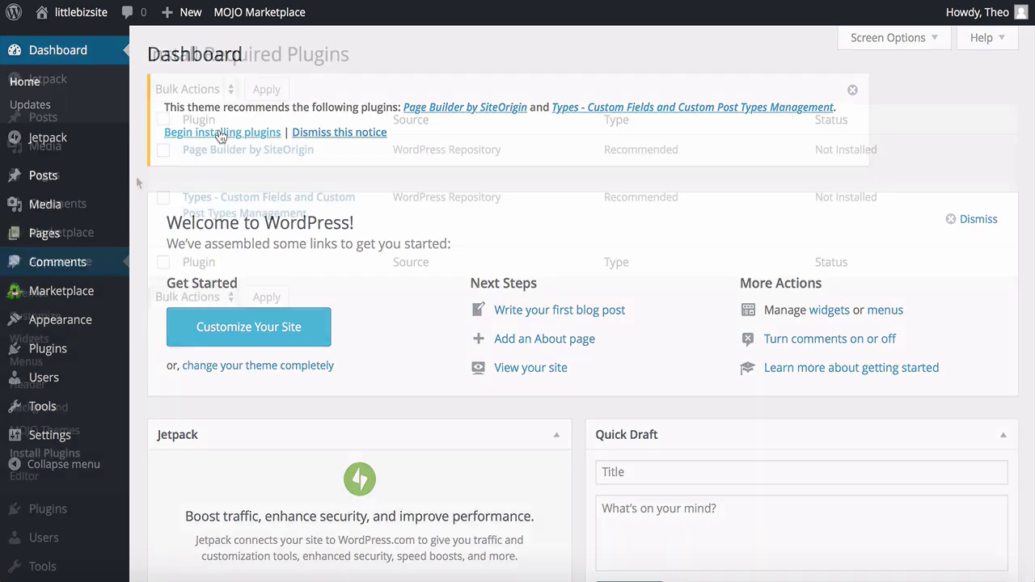
pyautogui.click(196, 168)
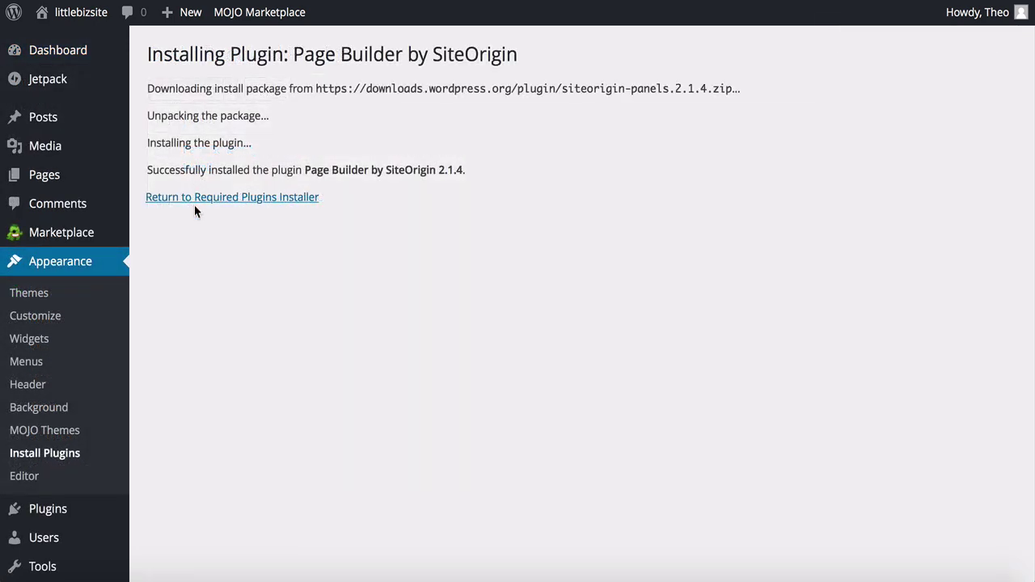
pyautogui.click(194, 198)
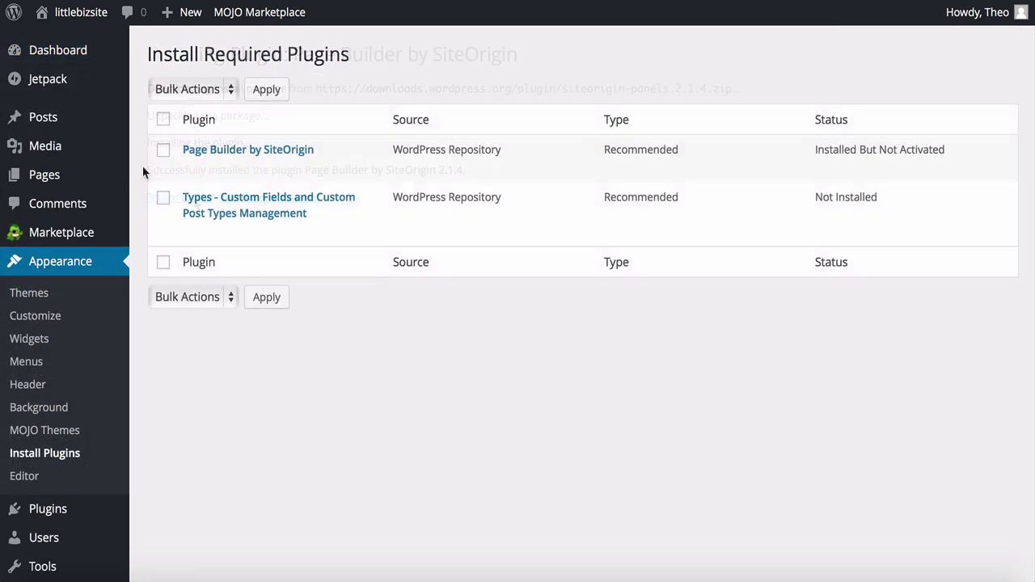
pyautogui.moveTo(185, 177)
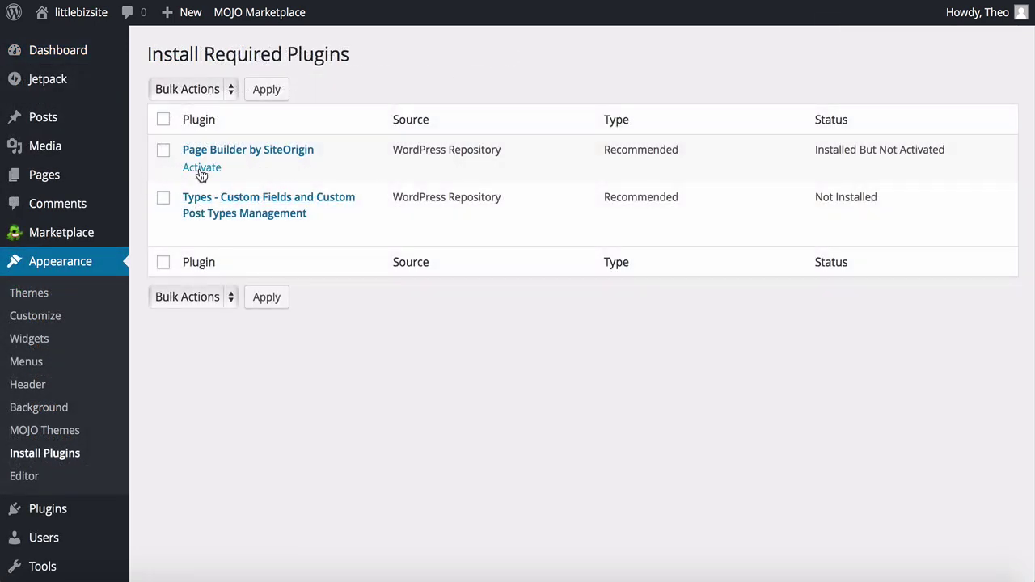
pyautogui.click(201, 167)
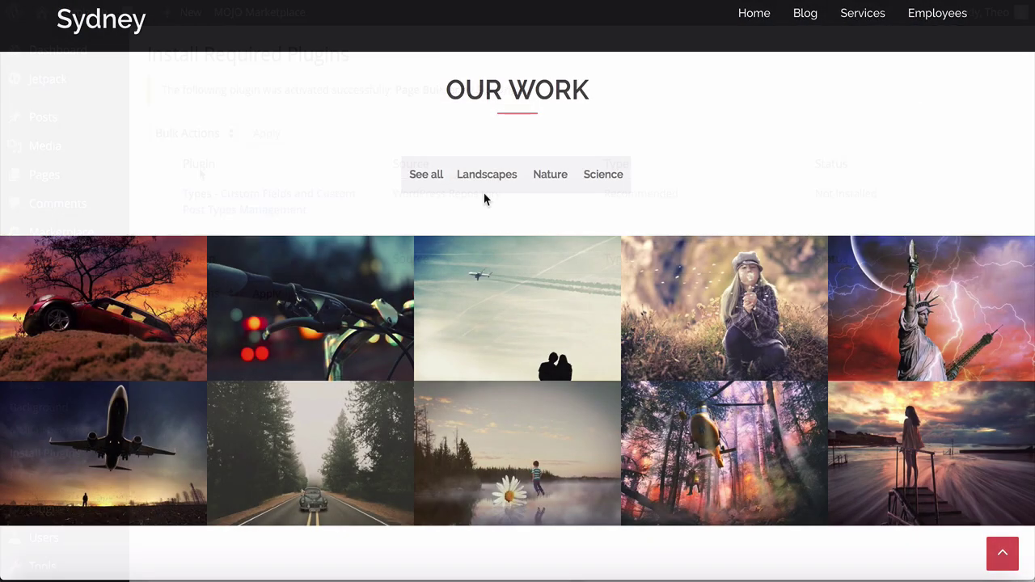
# Step: Filter the demo gallery by Landscapes, Nature and Science, then show every project
pyautogui.click(487, 176)
pyautogui.click(549, 177)
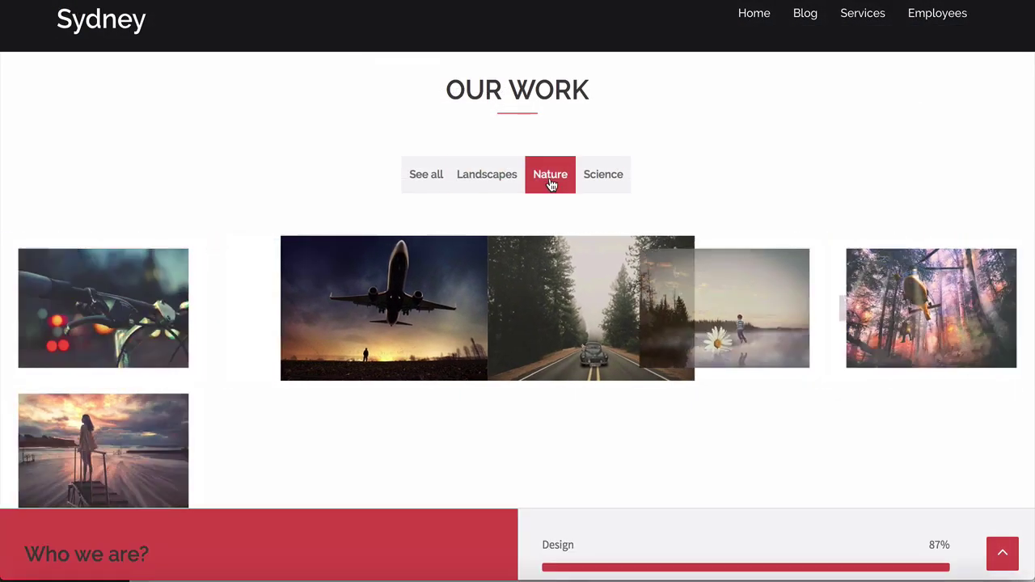
pyautogui.click(603, 184)
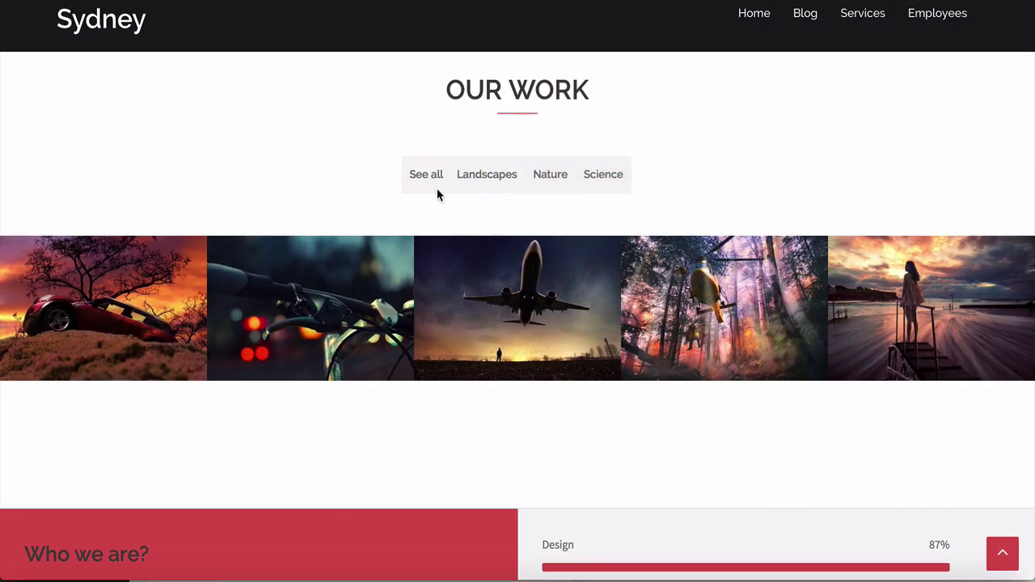
pyautogui.click(416, 185)
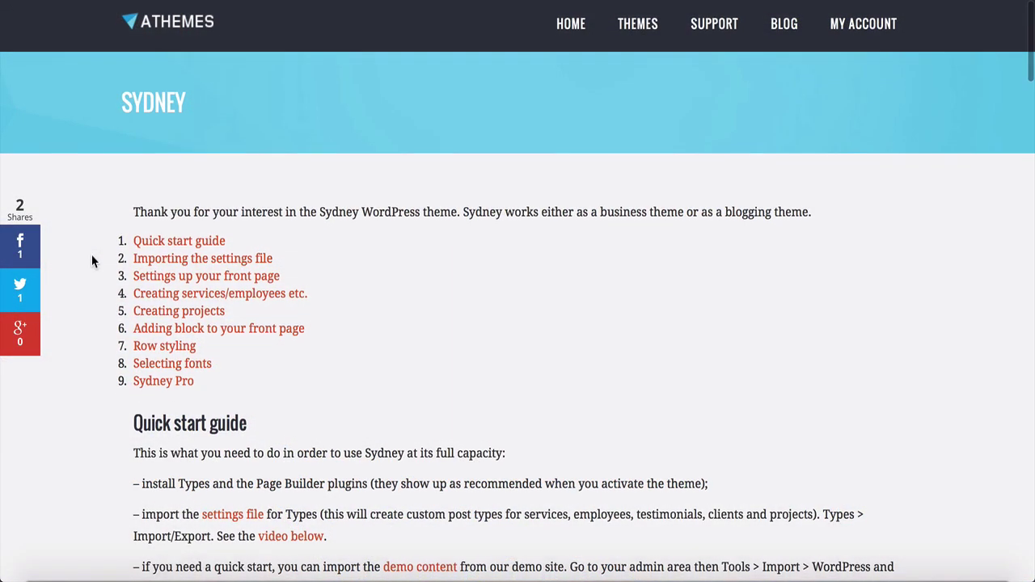
# Step: In the Sydney Quick start guide, download the portfolio plugin from its link
pyautogui.scroll(-4, 92, 261)
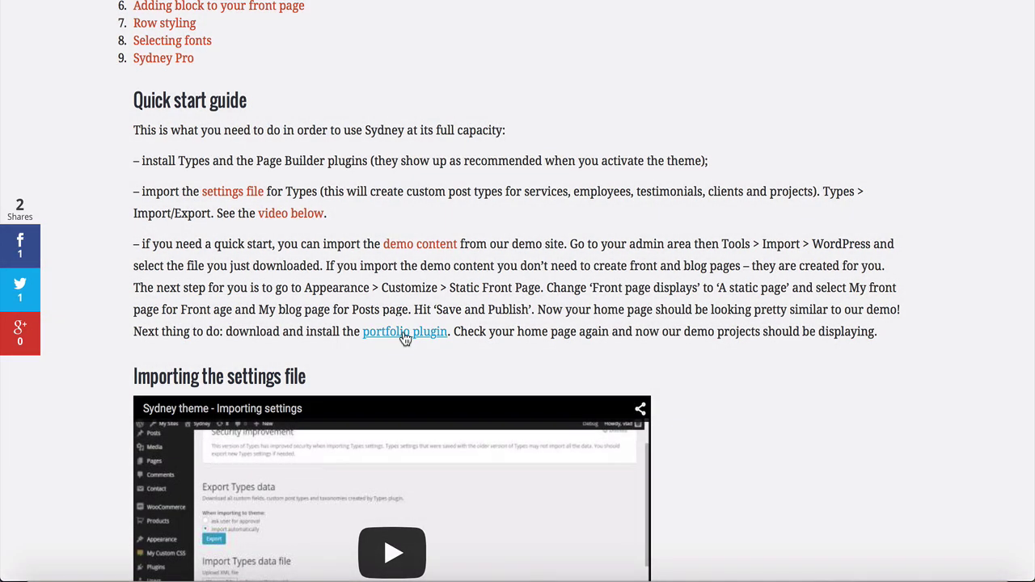
pyautogui.click(403, 334)
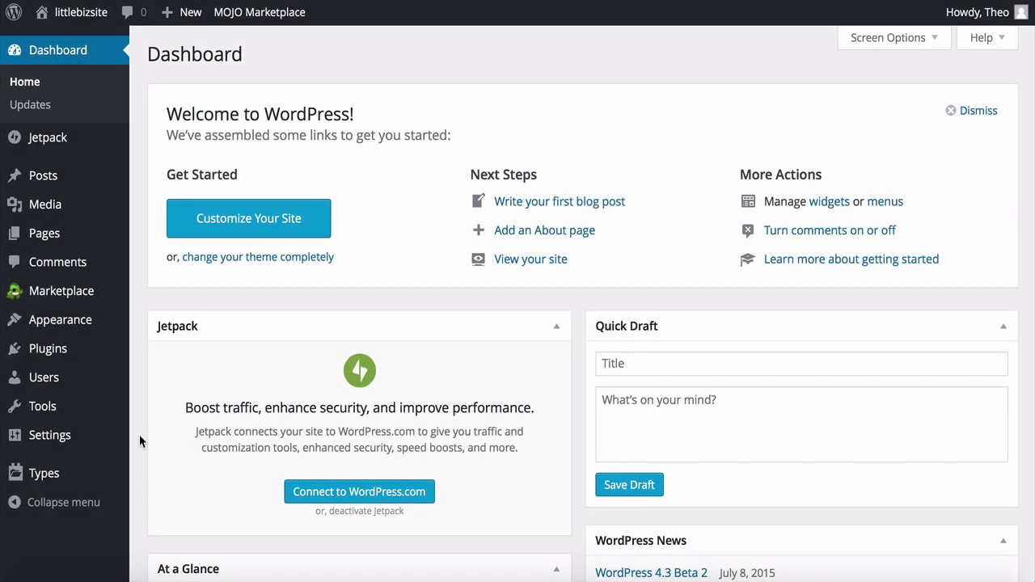
# Step: Upload sydney-settings.xml in Types Import/Export and import all checked field groups and post types
pyautogui.moveTo(115, 481)
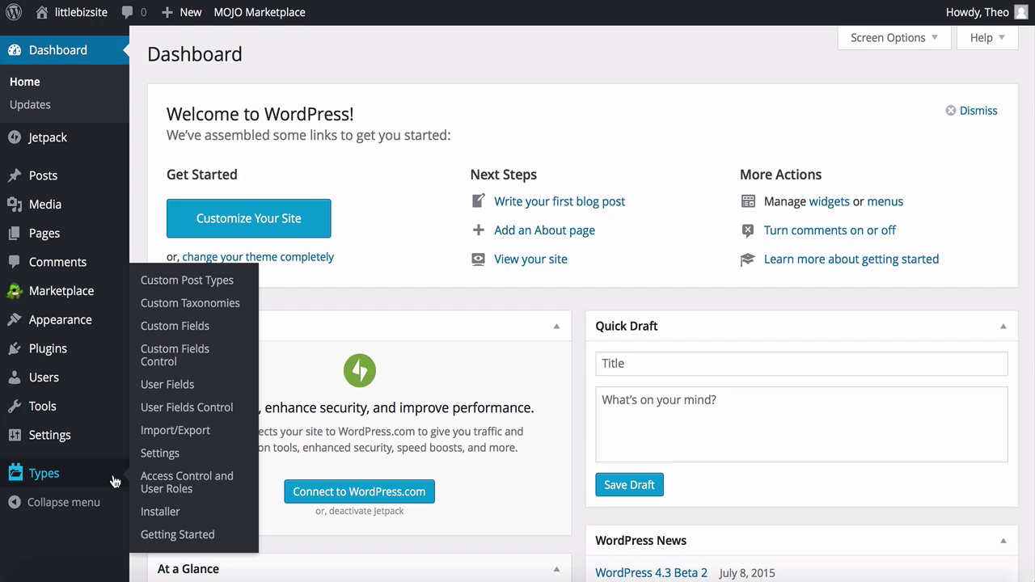
pyautogui.click(171, 431)
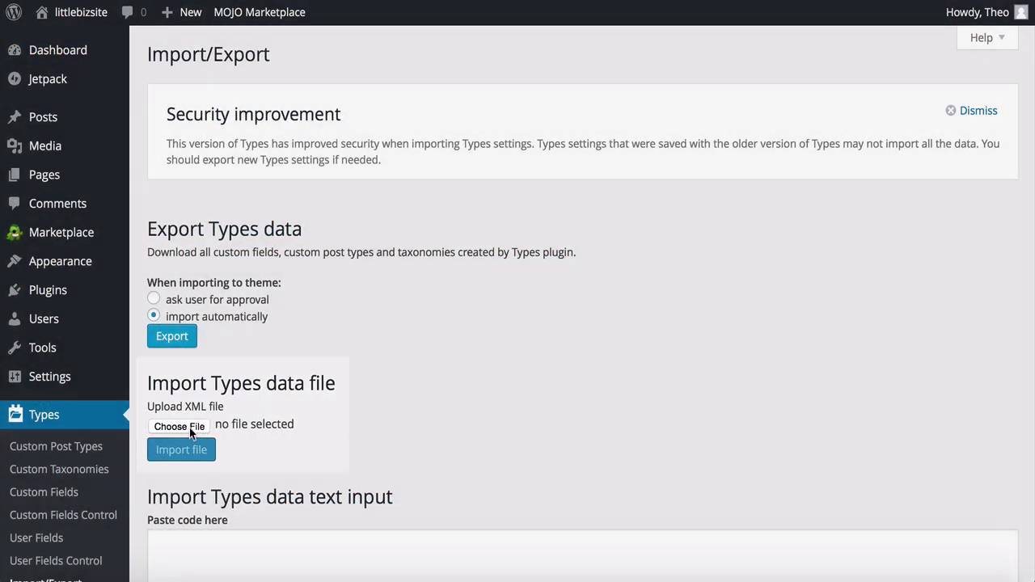
pyautogui.click(182, 427)
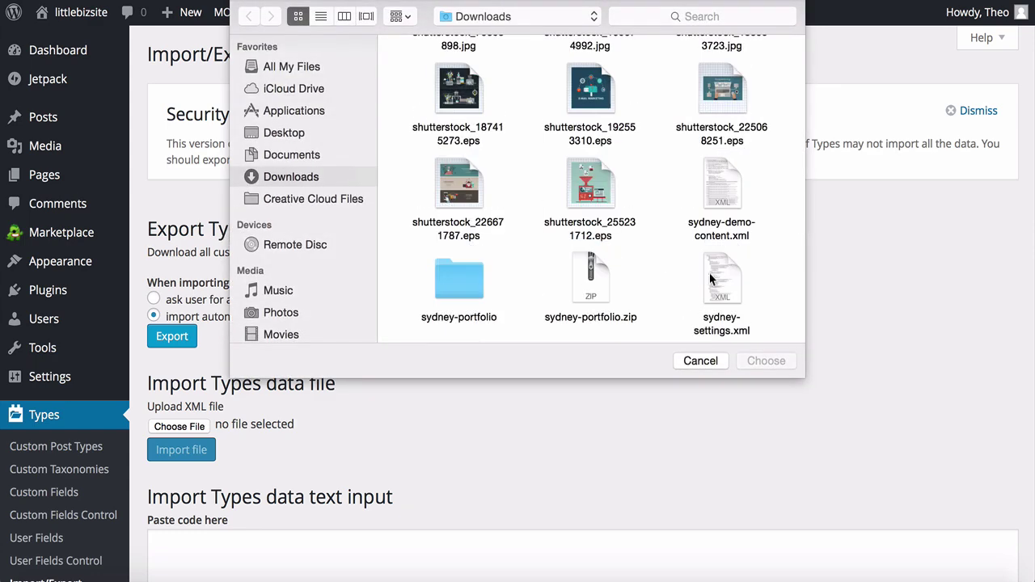
pyautogui.click(717, 280)
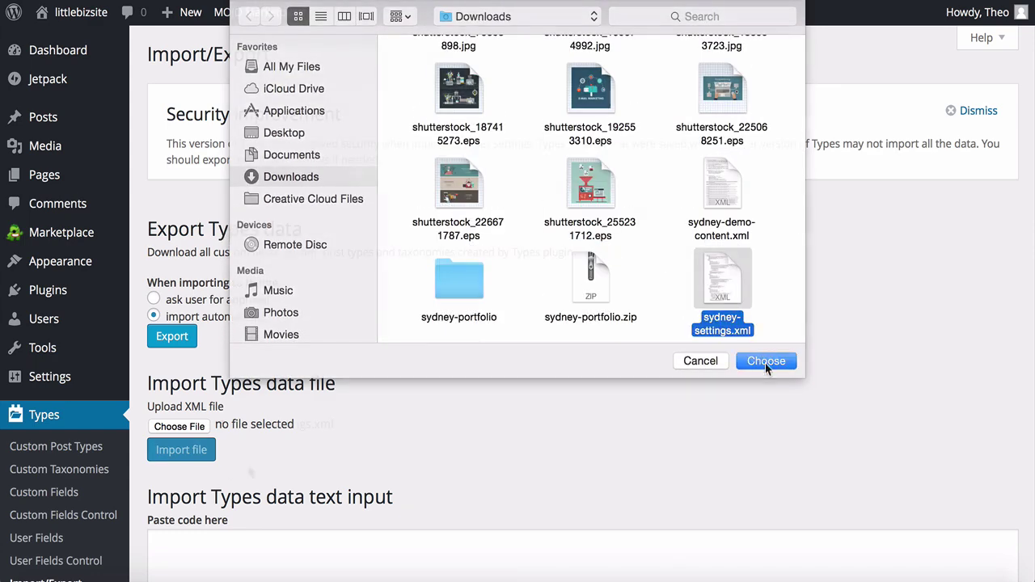
pyautogui.click(765, 362)
pyautogui.click(184, 454)
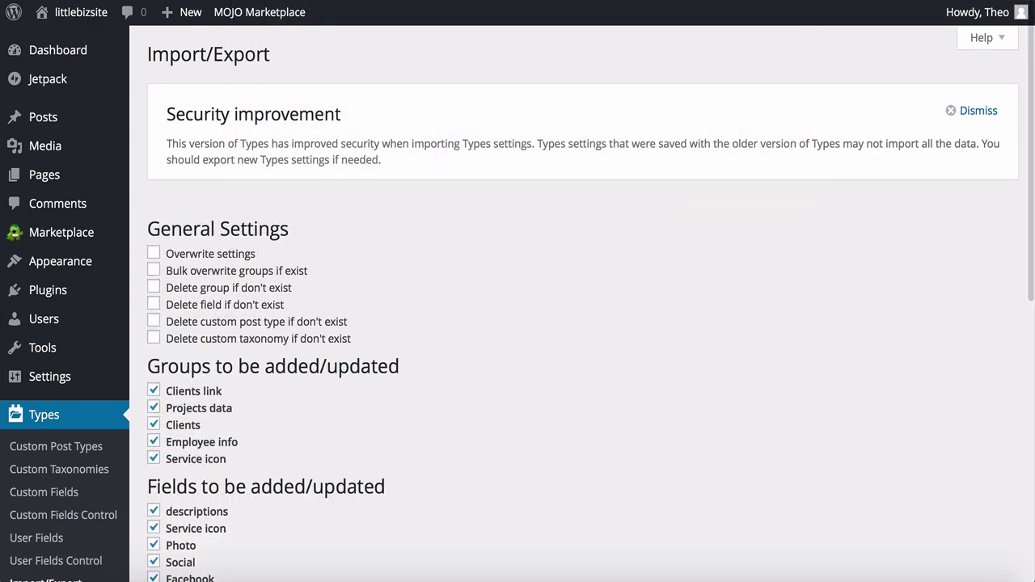
pyautogui.scroll(-10, 582, 323)
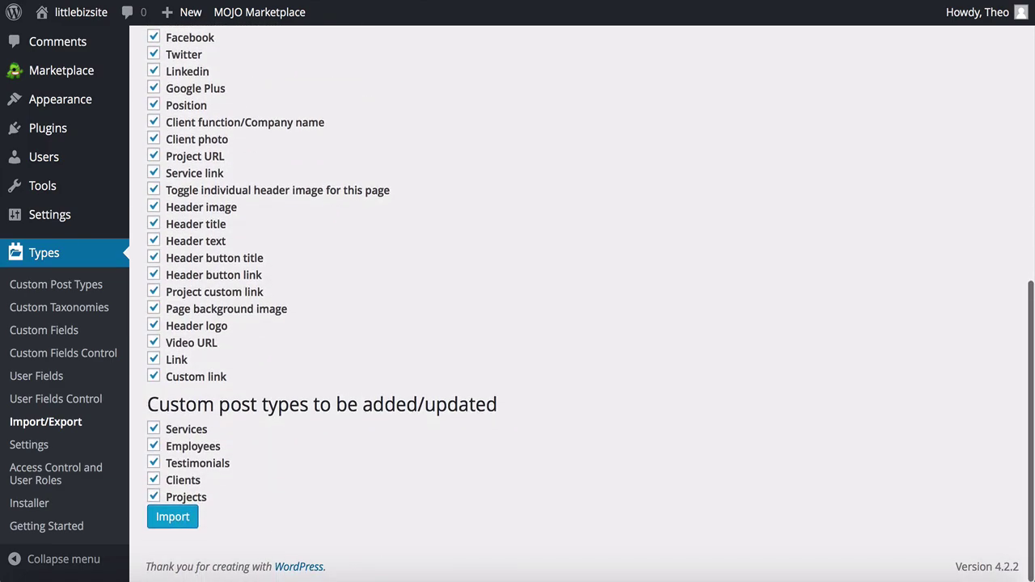
pyautogui.click(173, 518)
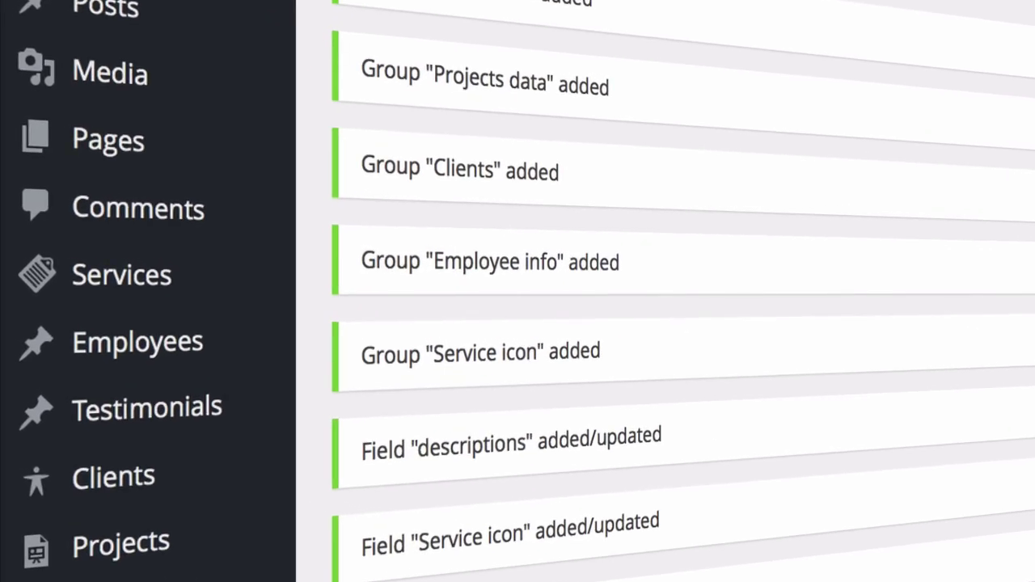
# Step: Upload sydney-portfolio.zip as a new plugin, install it and activate it
pyautogui.moveTo(122, 444)
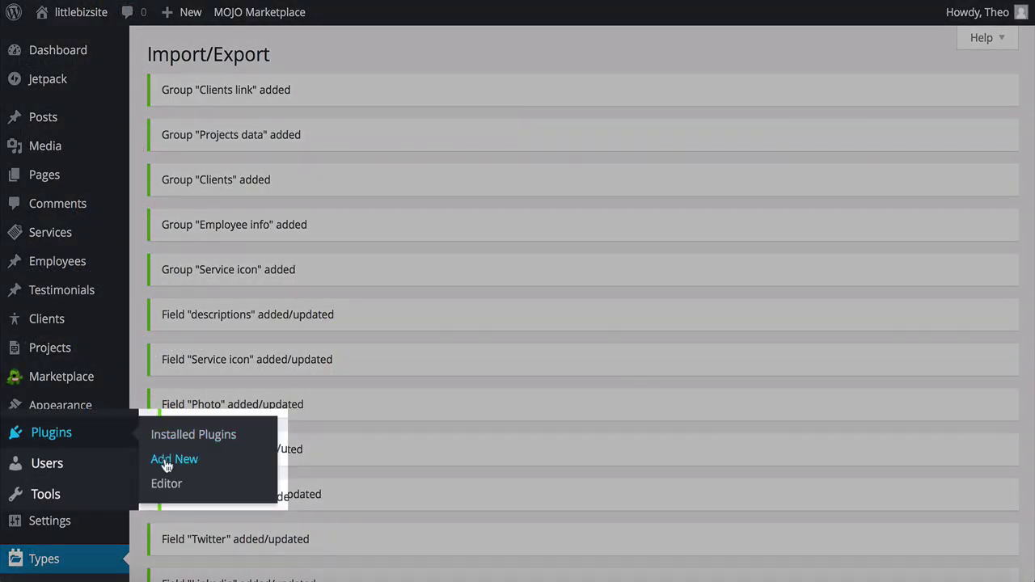
pyautogui.click(164, 460)
pyautogui.click(297, 63)
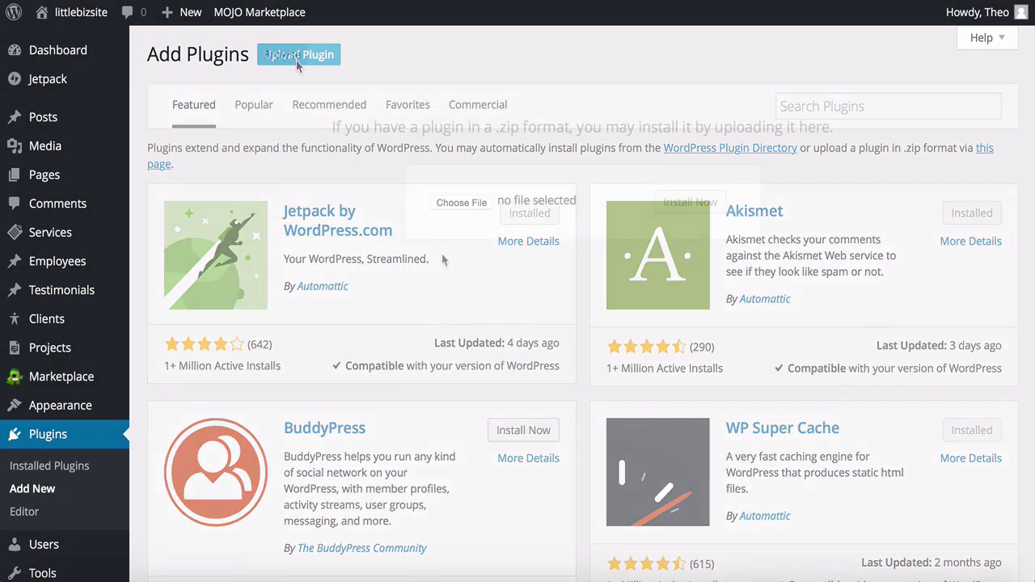
pyautogui.click(462, 203)
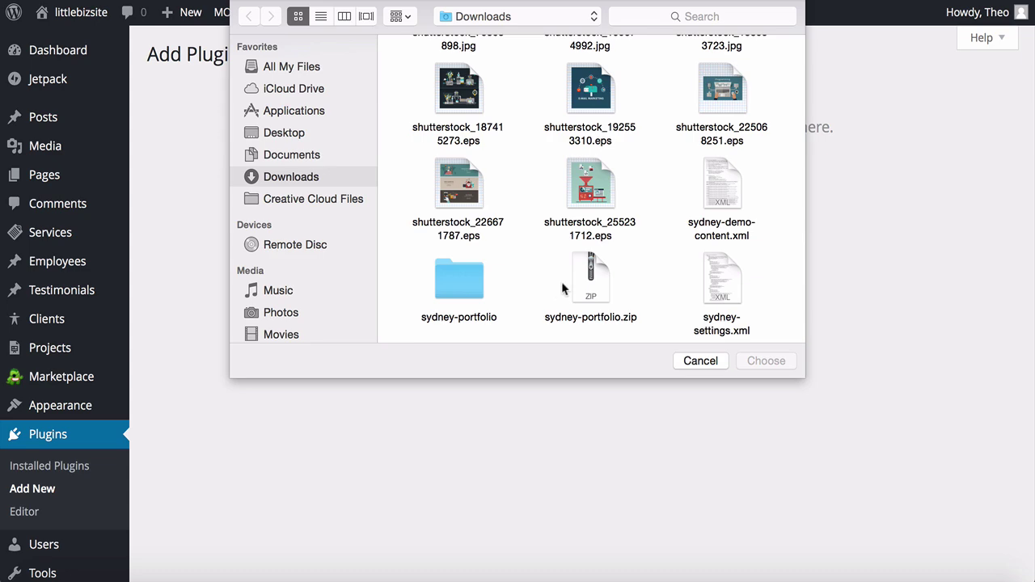
pyautogui.click(590, 281)
pyautogui.doubleClick(590, 281)
pyautogui.click(690, 208)
pyautogui.click(179, 172)
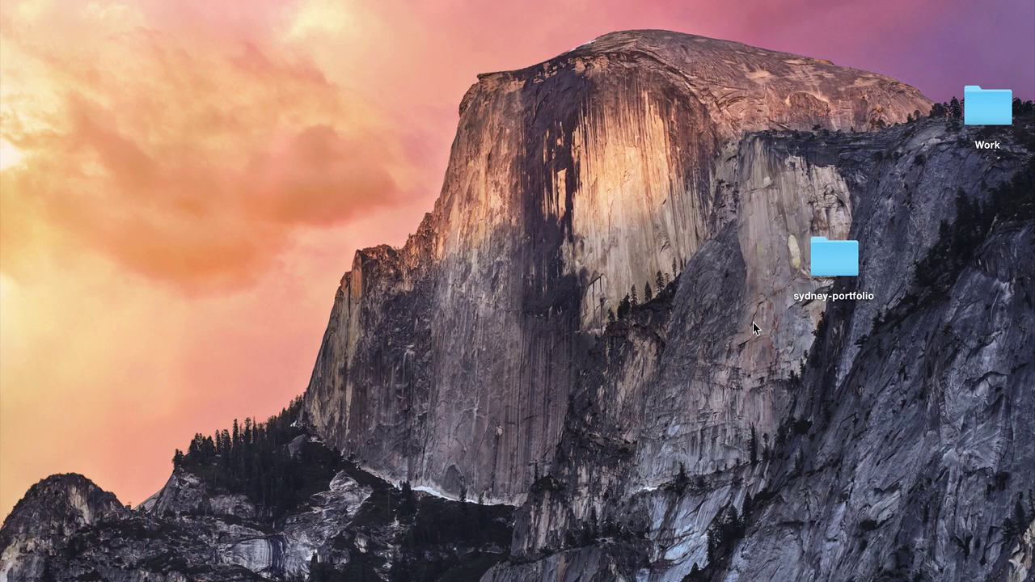
# Step: Compress the desktop sydney-portfolio folder into sydney-portfolio.zip
pyautogui.click(826, 267)
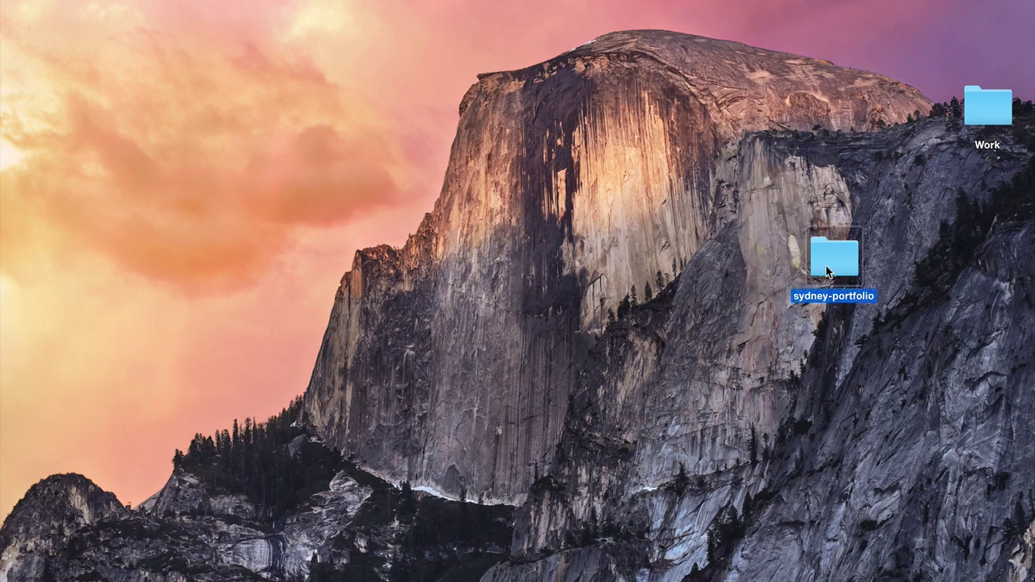
pyautogui.rightClick(826, 267)
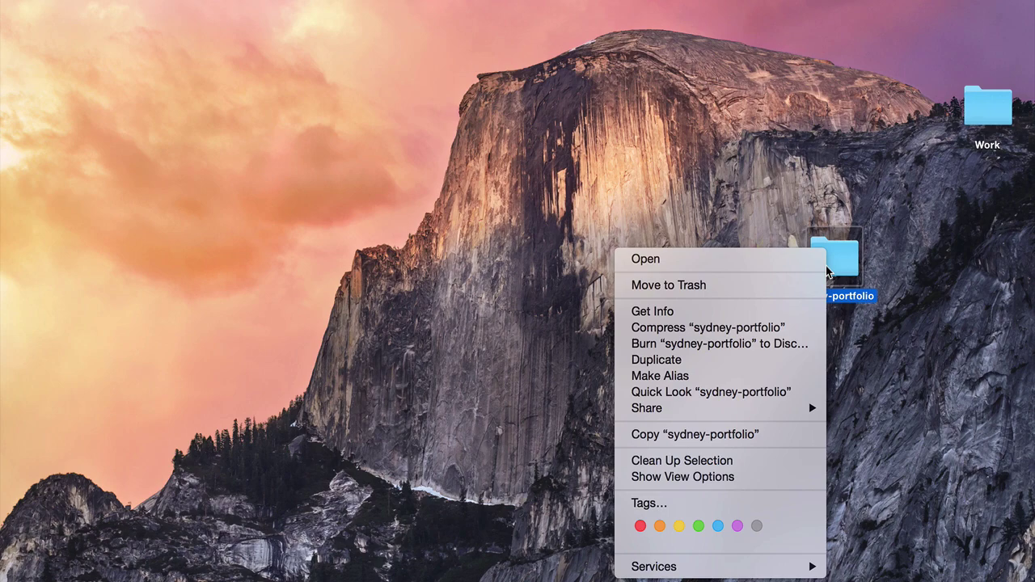
pyautogui.click(715, 328)
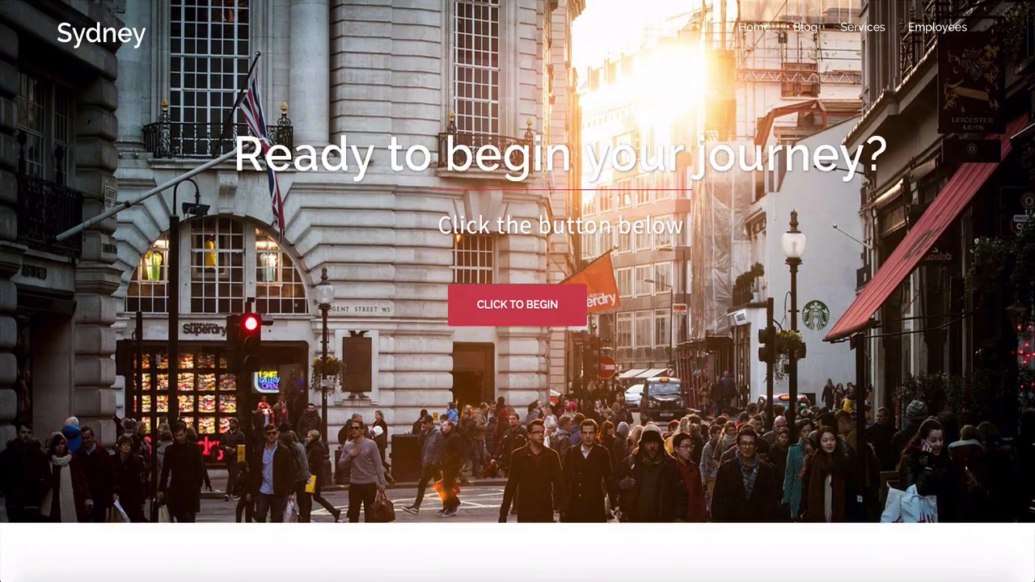
pyautogui.scroll(-5, 517, 291)
pyautogui.scroll(-3, 517, 291)
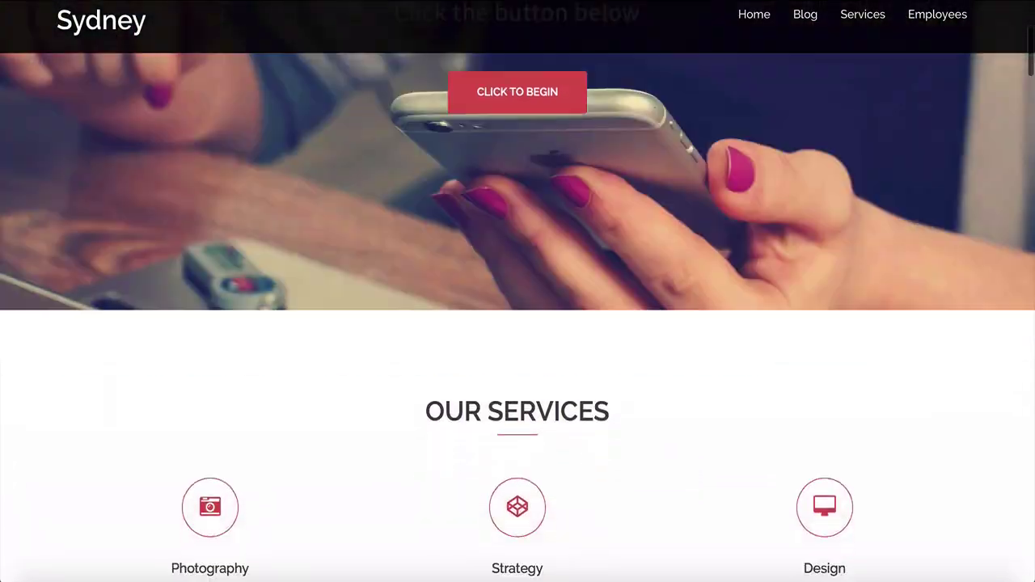
pyautogui.scroll(-3, 517, 291)
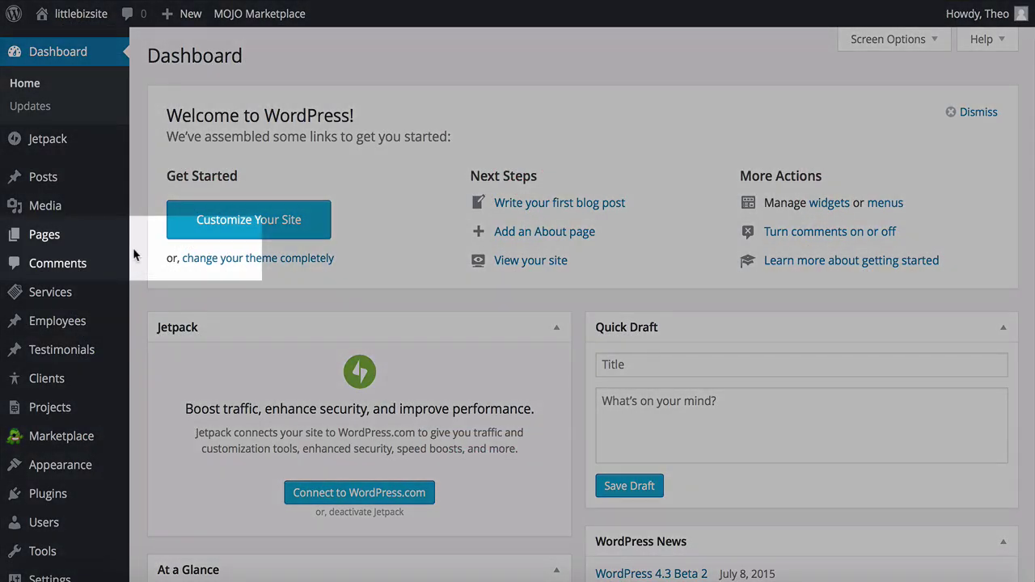
# Step: Create and publish a page titled 'My Front Page' with the Front Page template
pyautogui.moveTo(111, 245)
pyautogui.click(154, 259)
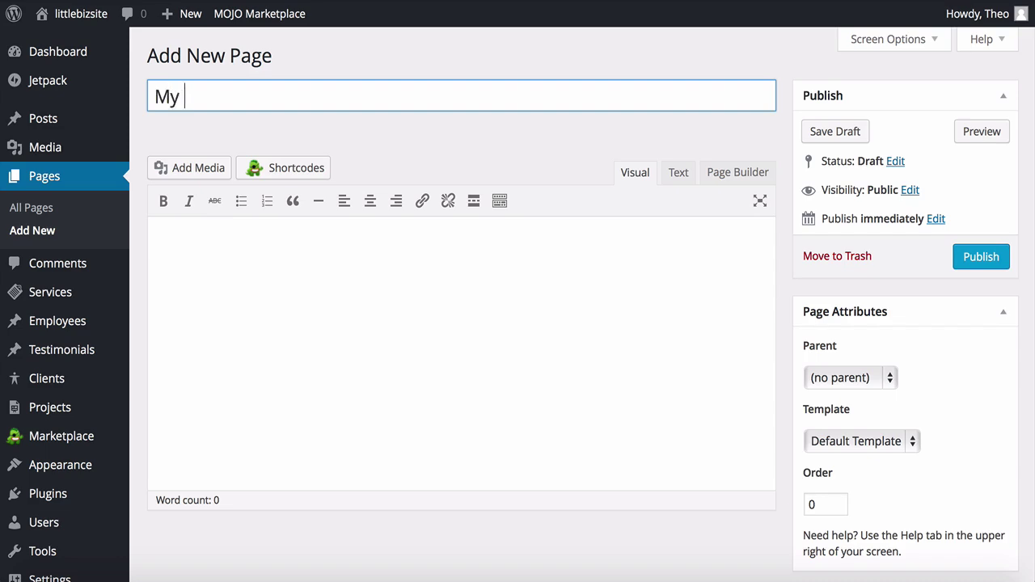
pyautogui.write('My Front Page')
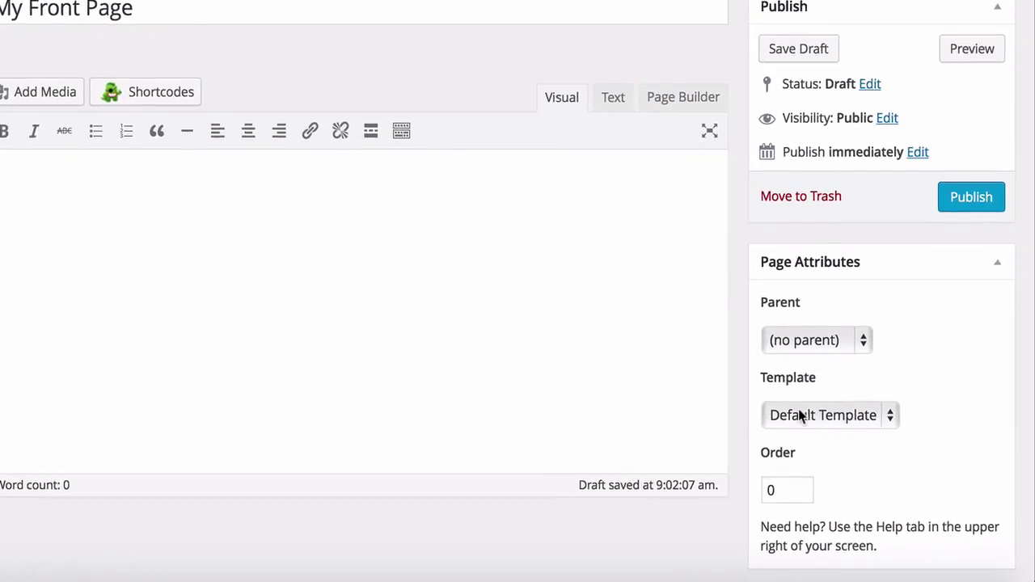
pyautogui.click(801, 414)
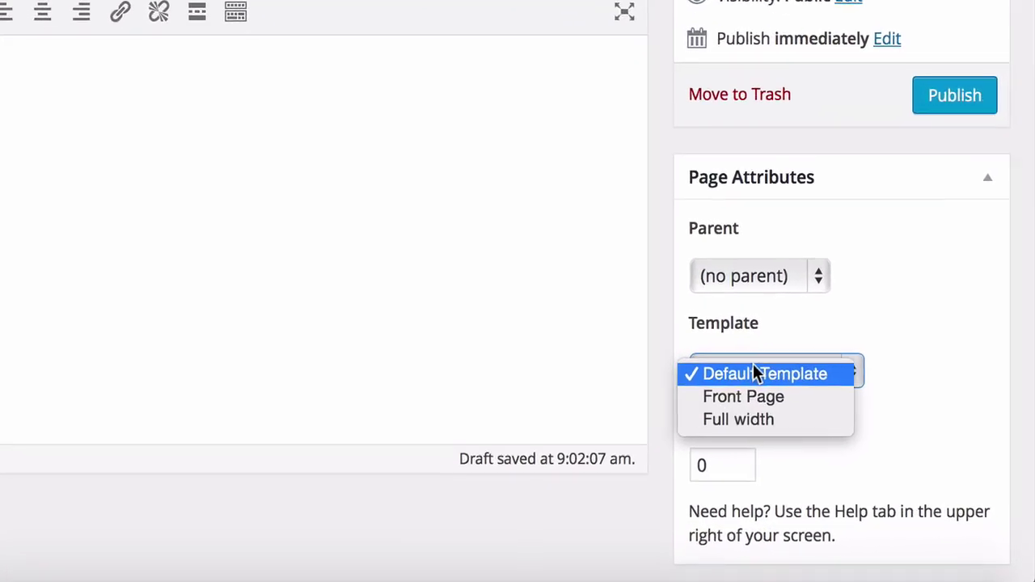
pyautogui.click(811, 436)
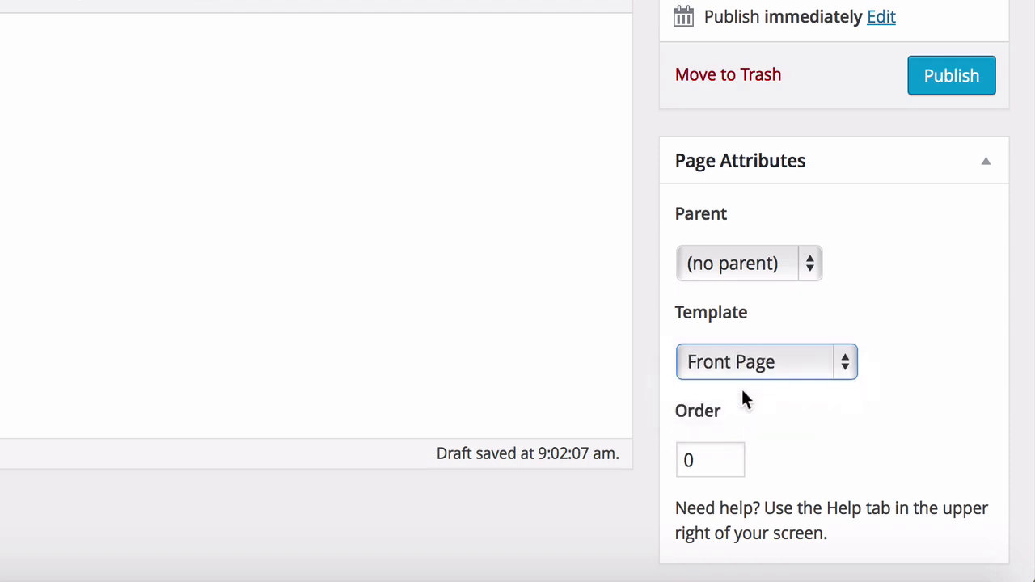
pyautogui.click(949, 85)
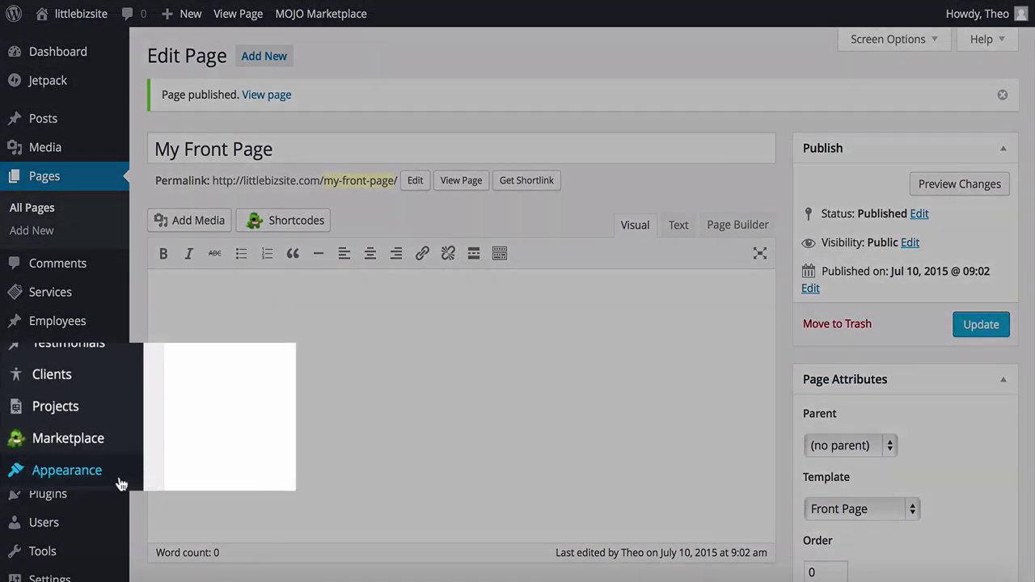
# Step: In the Customizer, set the static front page to My Front Page and Save & Publish
pyautogui.moveTo(118, 473)
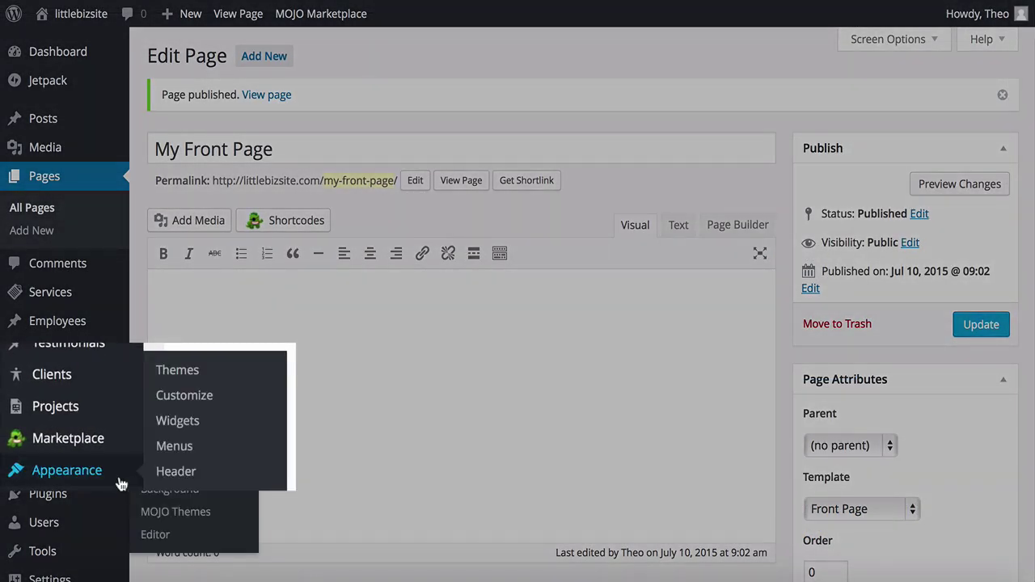
pyautogui.click(181, 404)
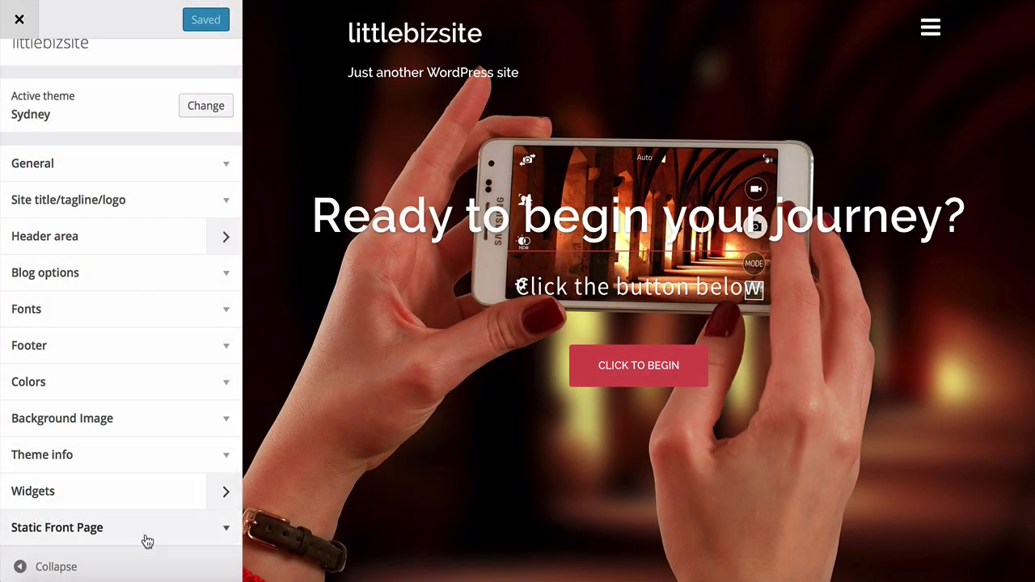
pyautogui.click(148, 539)
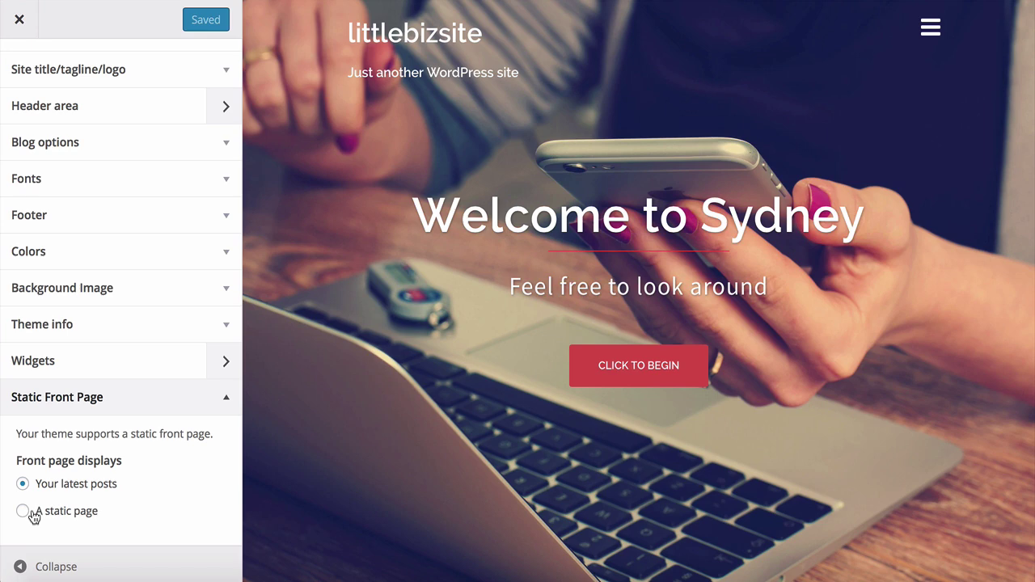
pyautogui.click(32, 512)
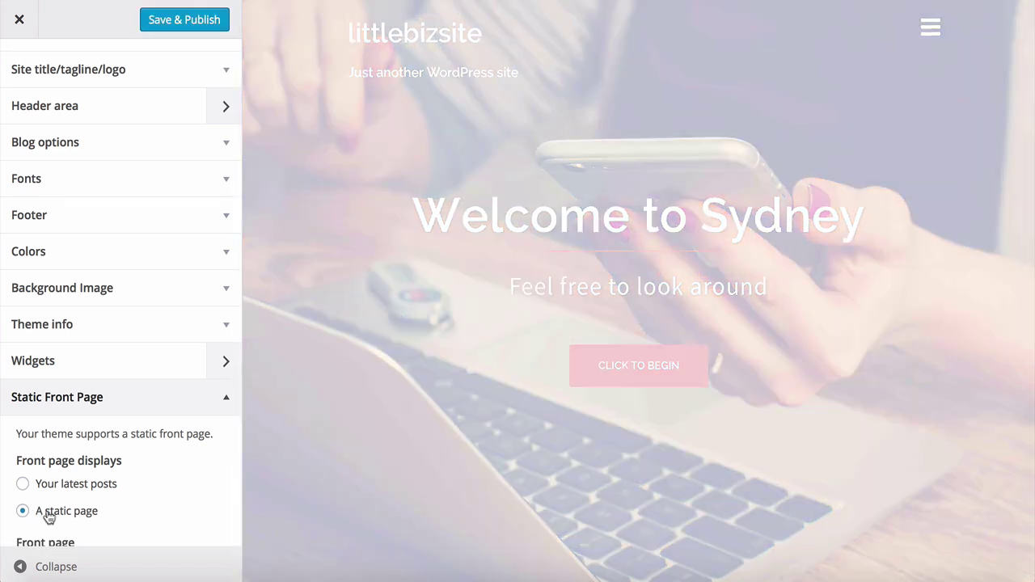
pyautogui.scroll(-1, 139, 515)
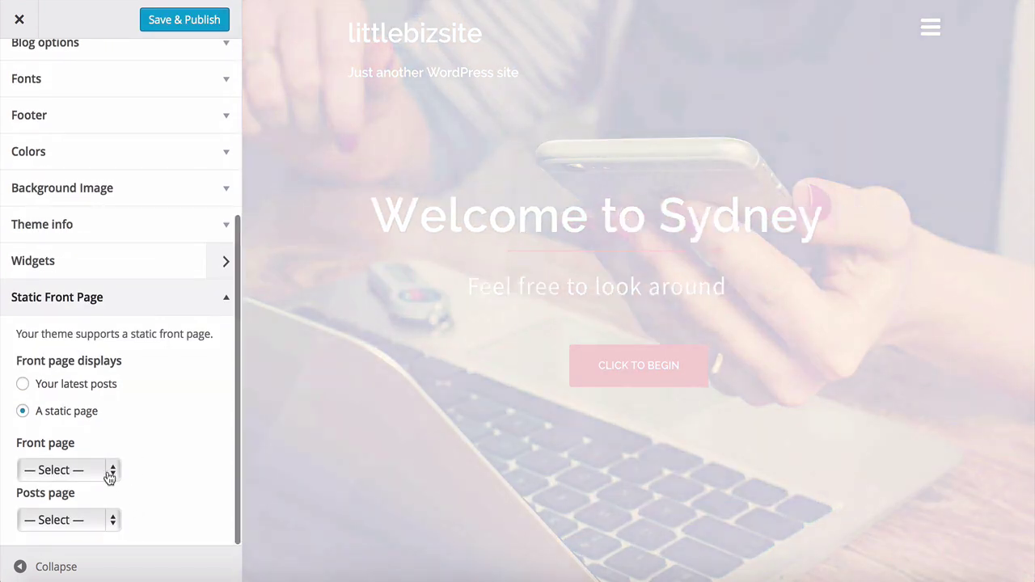
pyautogui.click(108, 476)
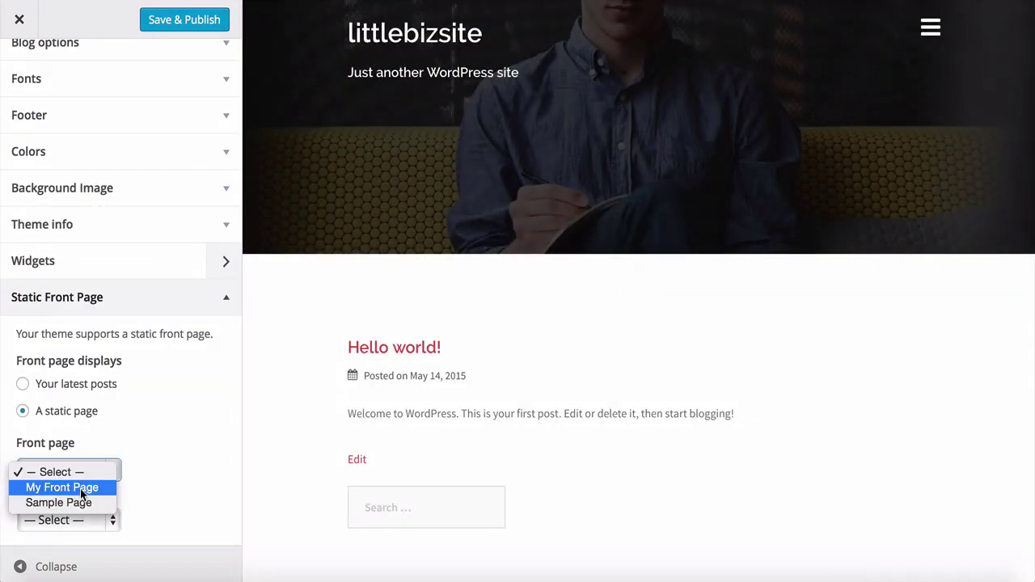
pyautogui.click(80, 488)
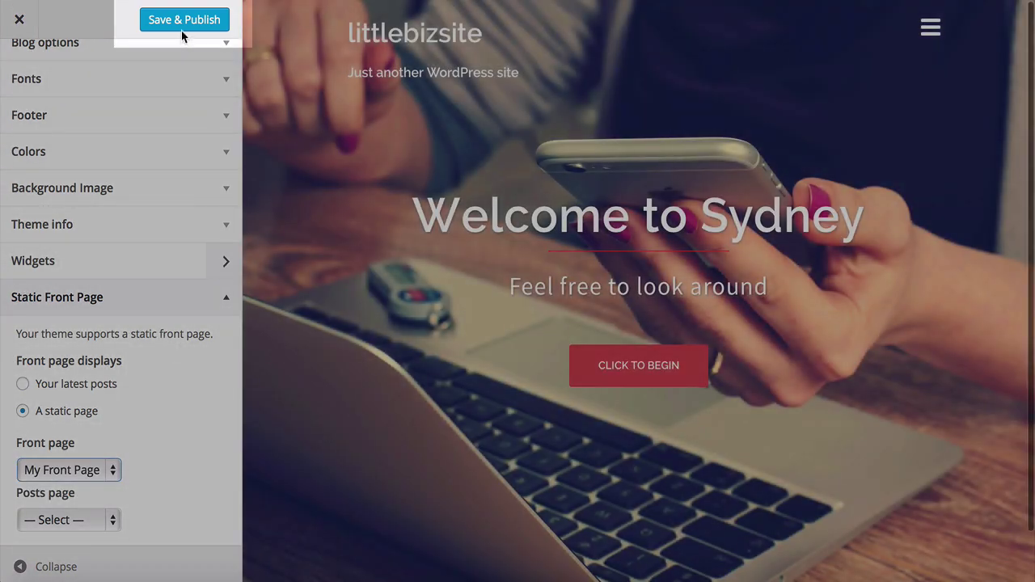
pyautogui.click(185, 21)
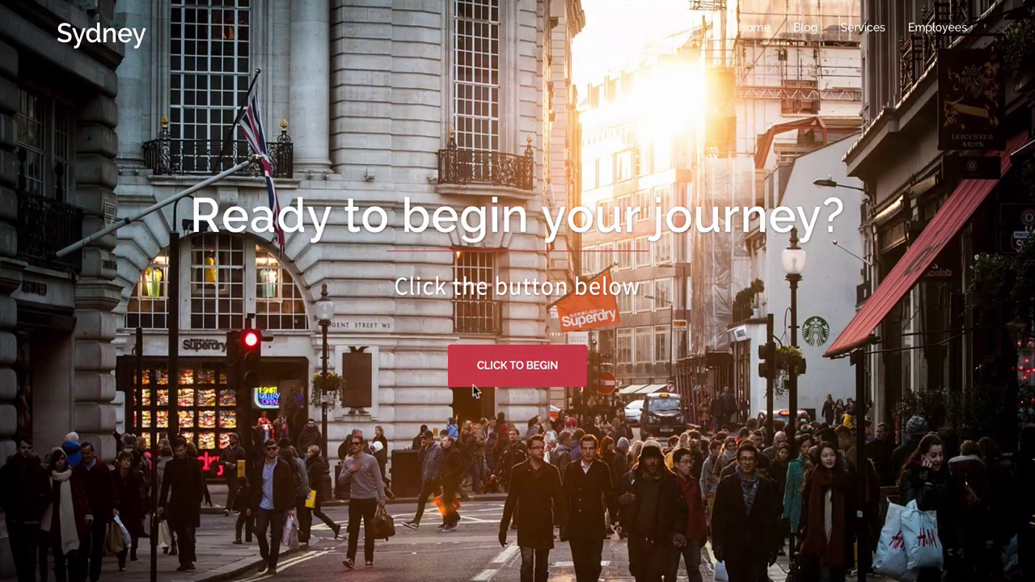
pyautogui.click(494, 374)
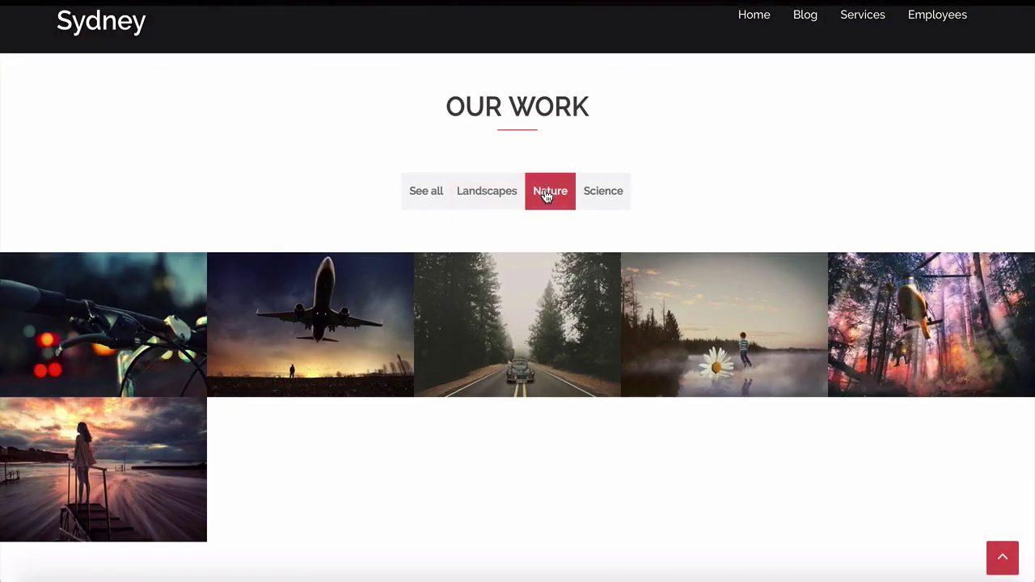
pyautogui.click(548, 194)
pyautogui.click(596, 199)
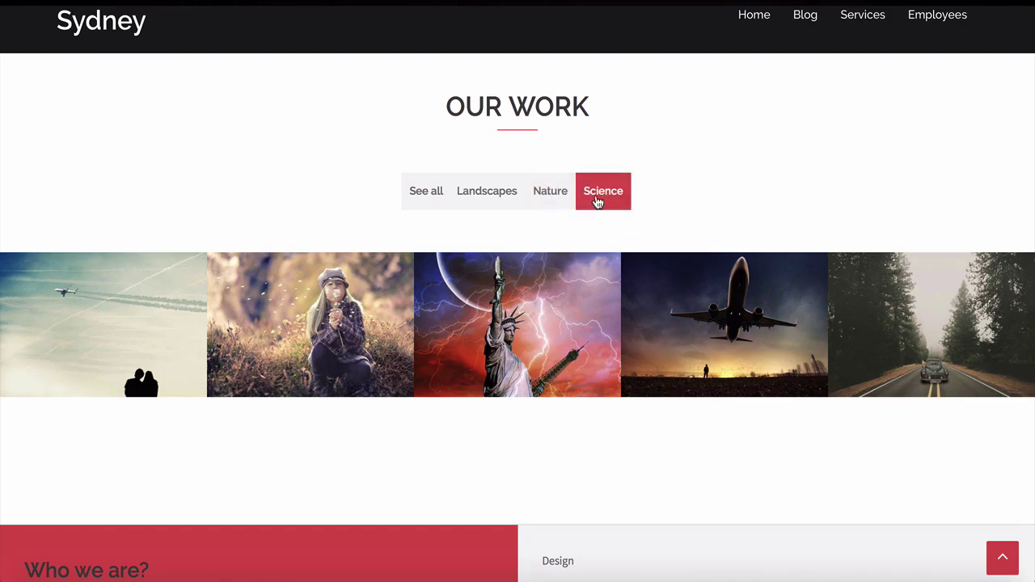
pyautogui.click(430, 199)
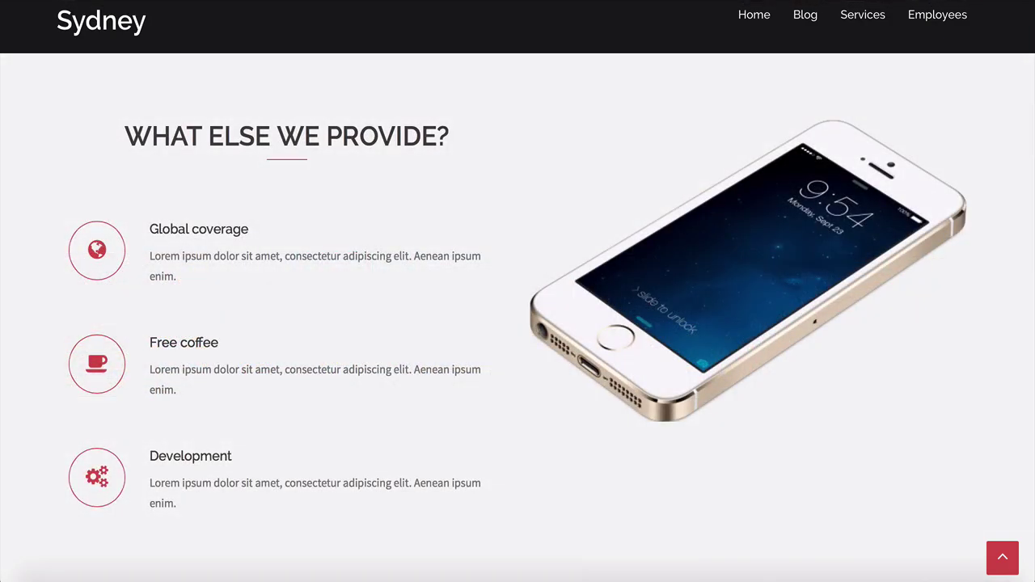
pyautogui.scroll(-5, 518, 324)
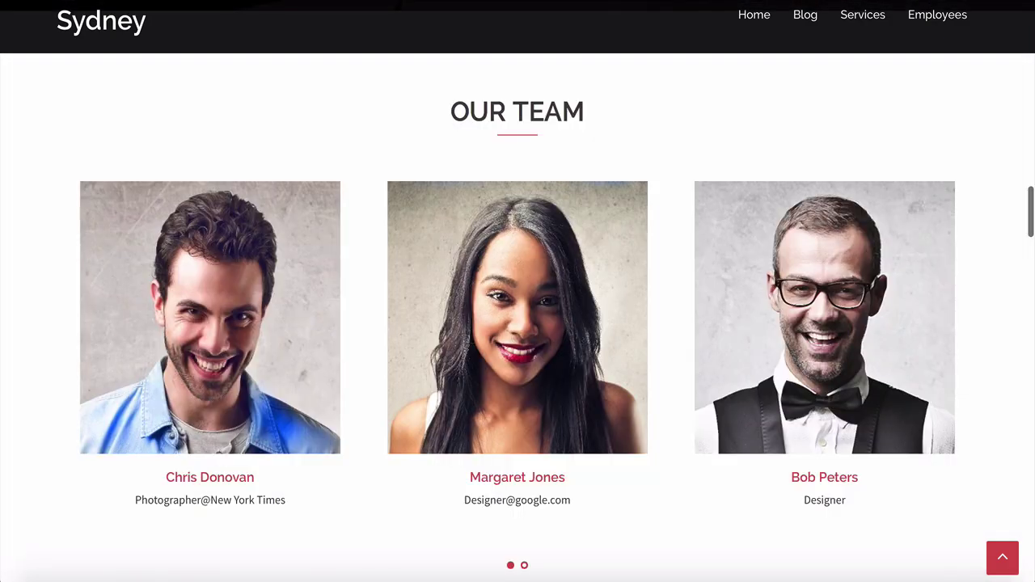
pyautogui.scroll(-5, 518, 324)
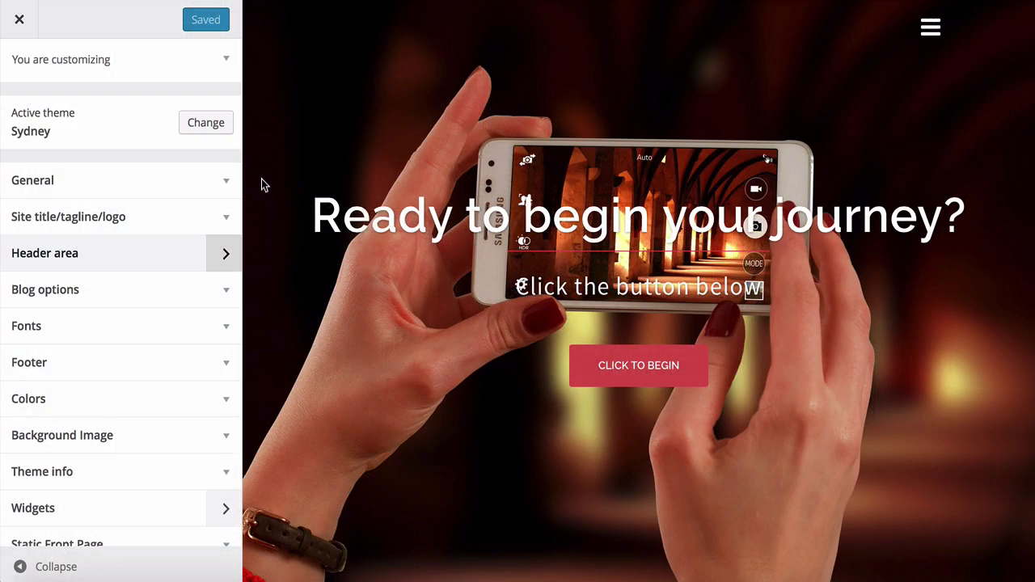
# Step: Open the header area settings and scroll through the slider options
pyautogui.click(226, 257)
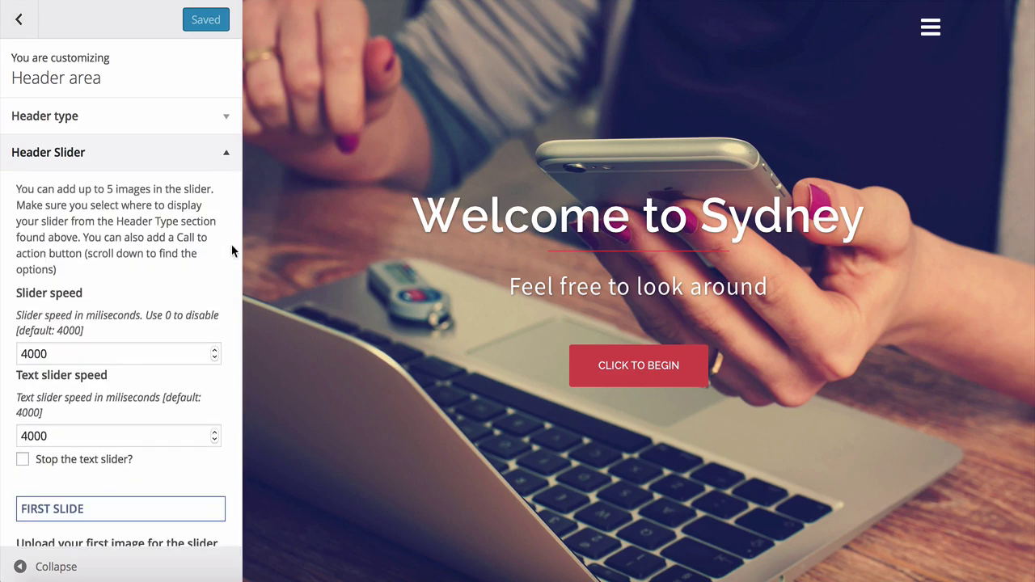
pyautogui.scroll(-3, 231, 247)
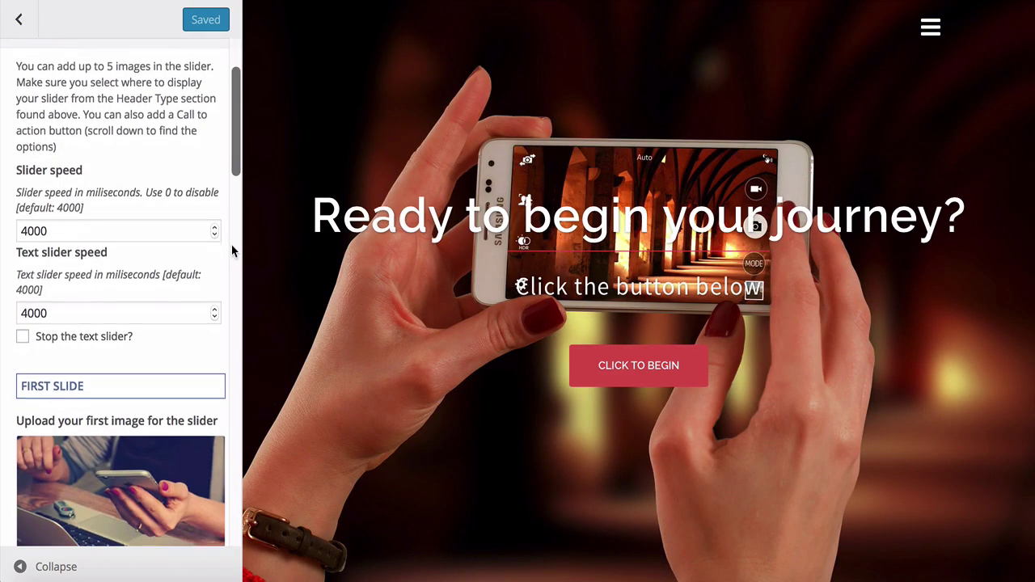
pyautogui.scroll(-1, 231, 244)
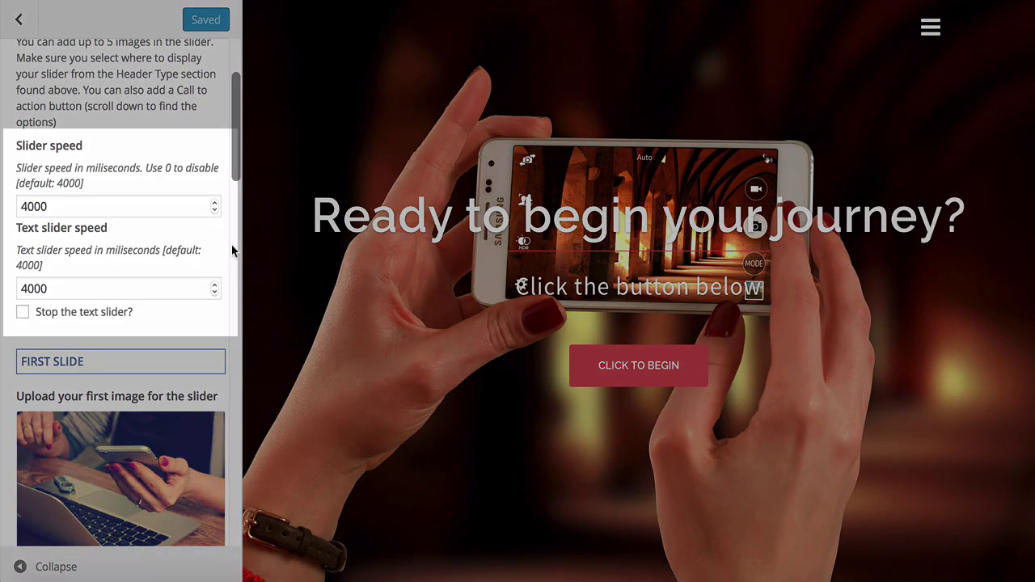
pyautogui.scroll(-4, 231, 244)
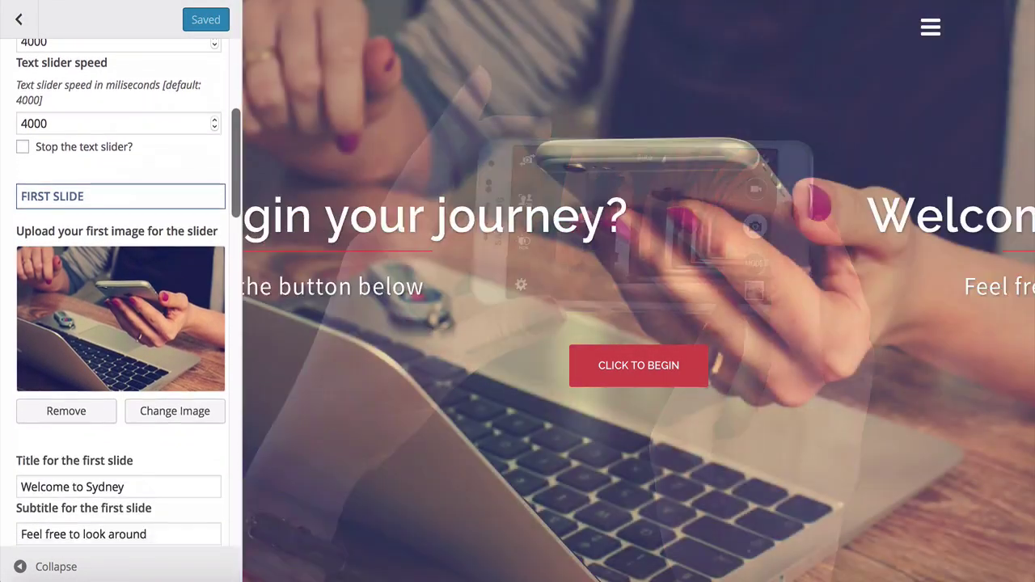
pyautogui.scroll(-4, 231, 244)
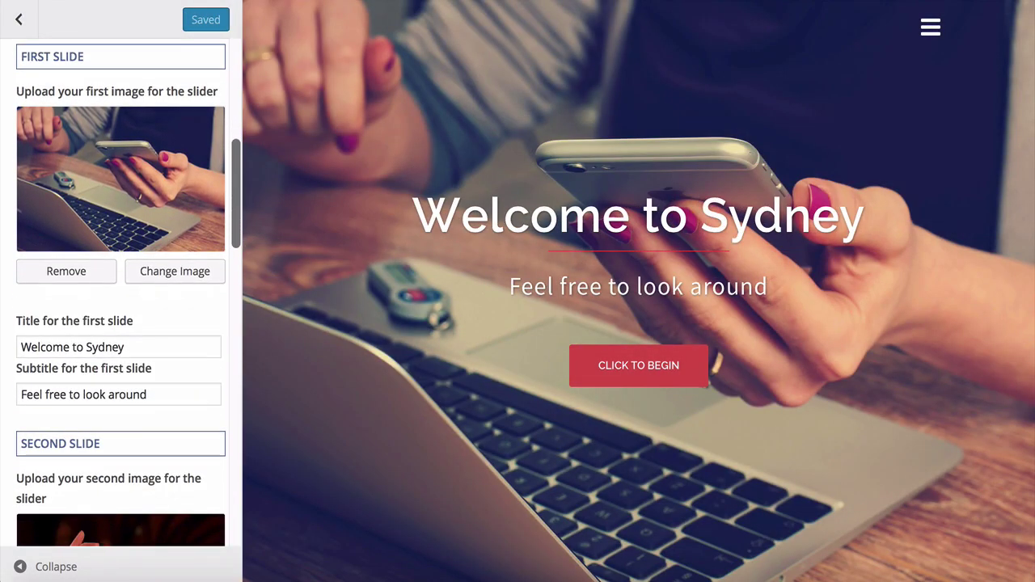
pyautogui.scroll(-15, 121, 291)
pyautogui.scroll(-3, 122, 291)
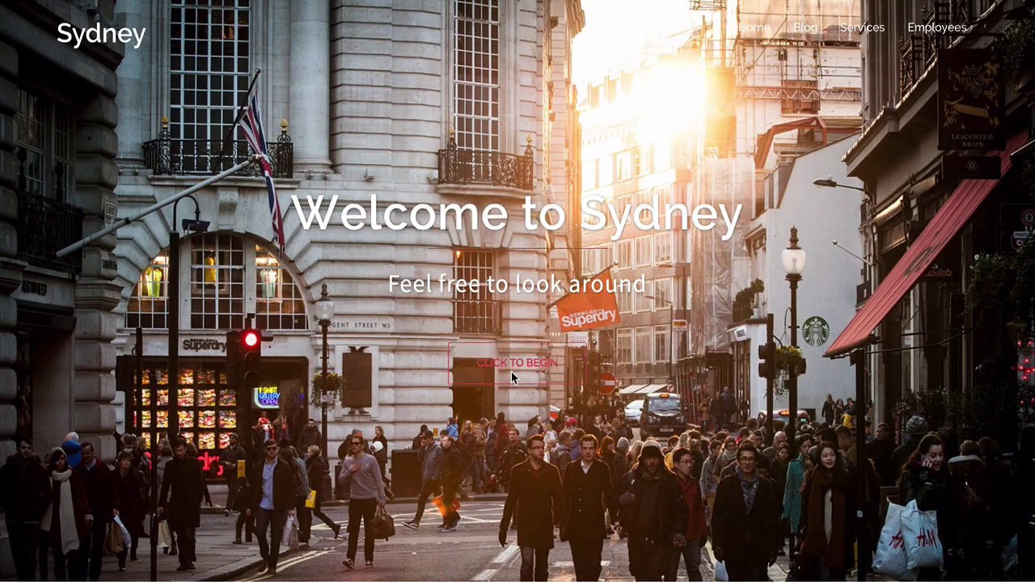
# Step: In the preview, jump to services, filter the gallery by Landscapes, Nature, Science, then exit
pyautogui.click(511, 368)
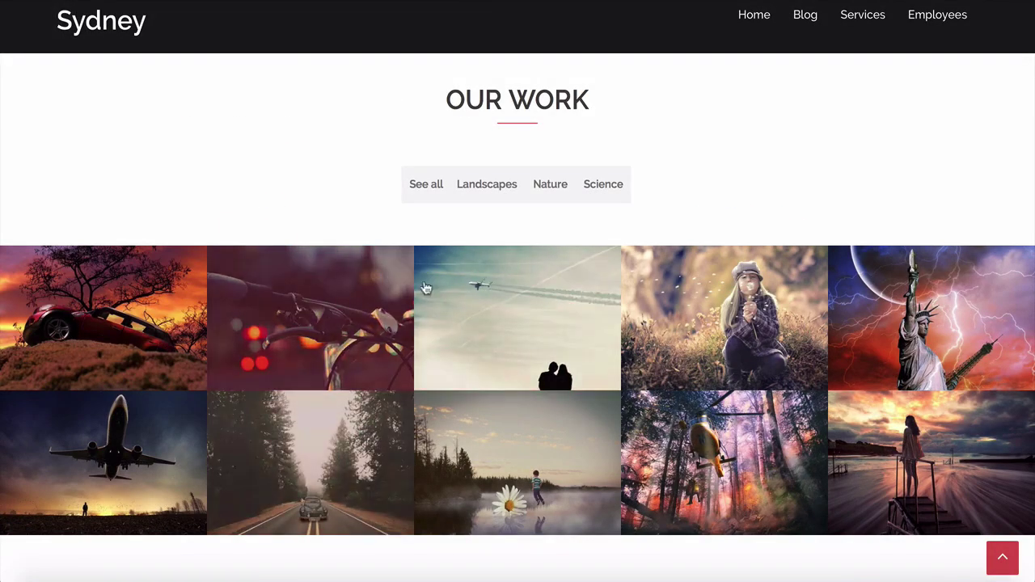
pyautogui.click(476, 194)
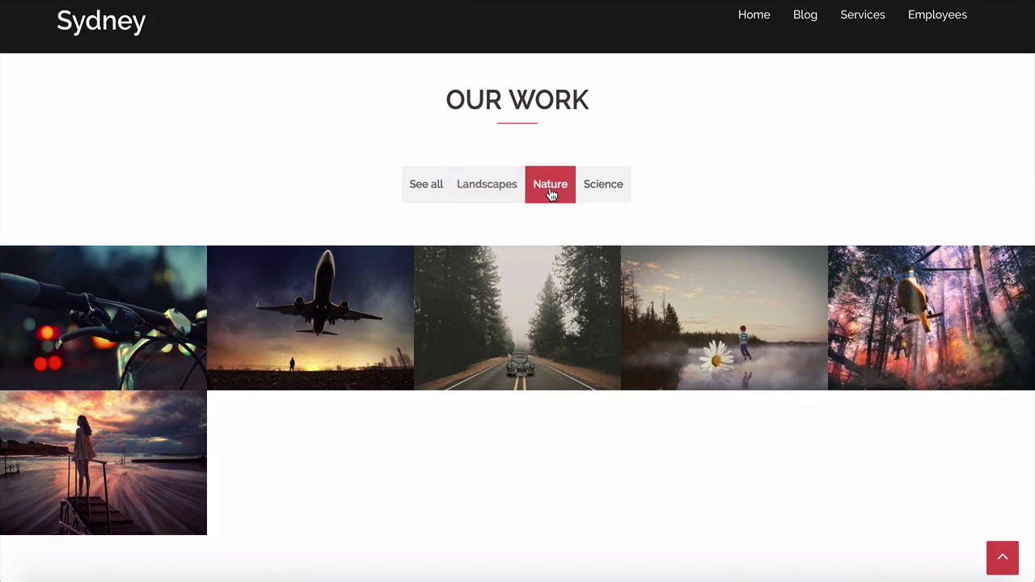
pyautogui.click(552, 193)
pyautogui.click(602, 195)
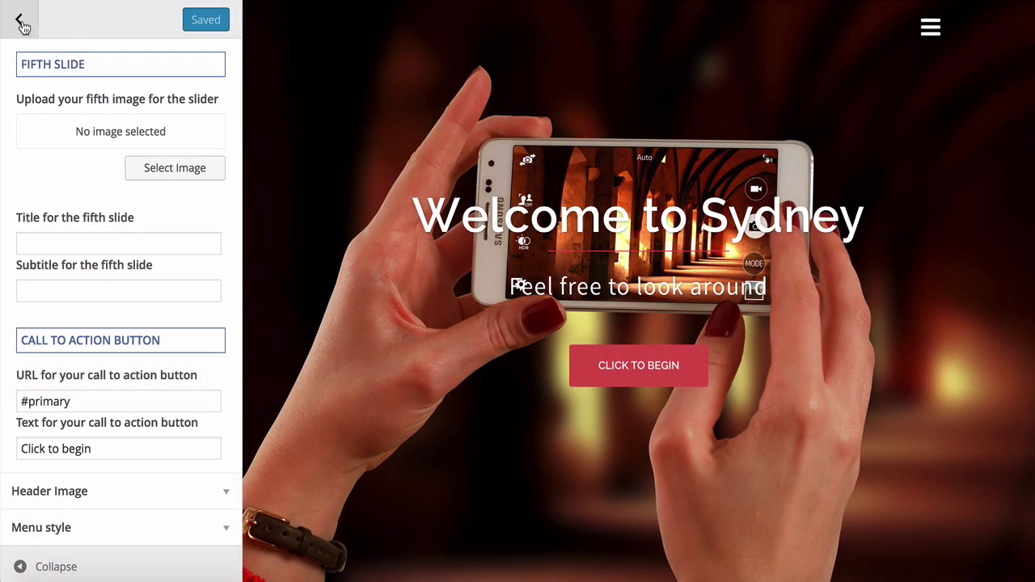
pyautogui.click(20, 23)
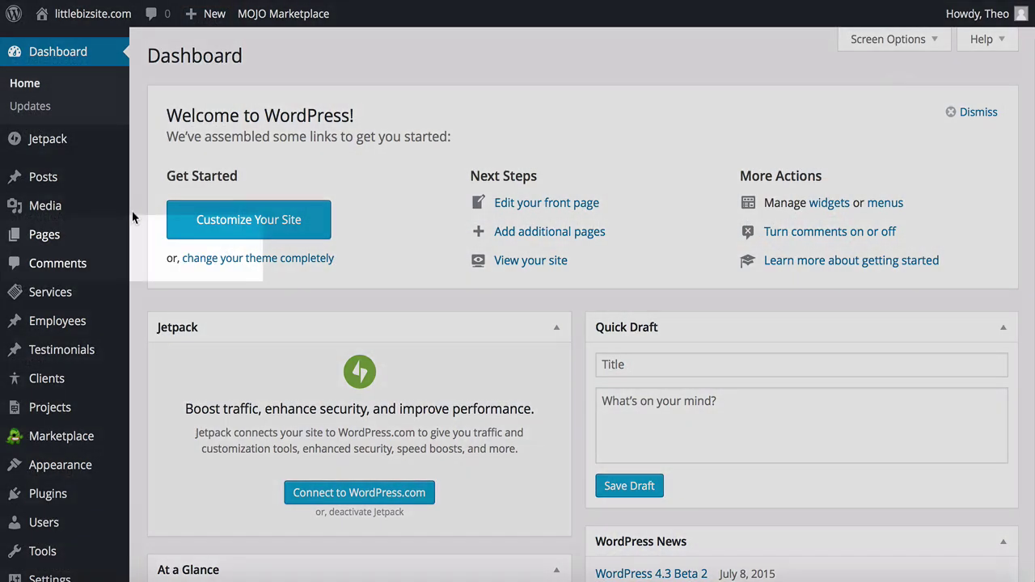
# Step: Open My Front Page from All Pages and switch its editor to Page Builder
pyautogui.moveTo(102, 242)
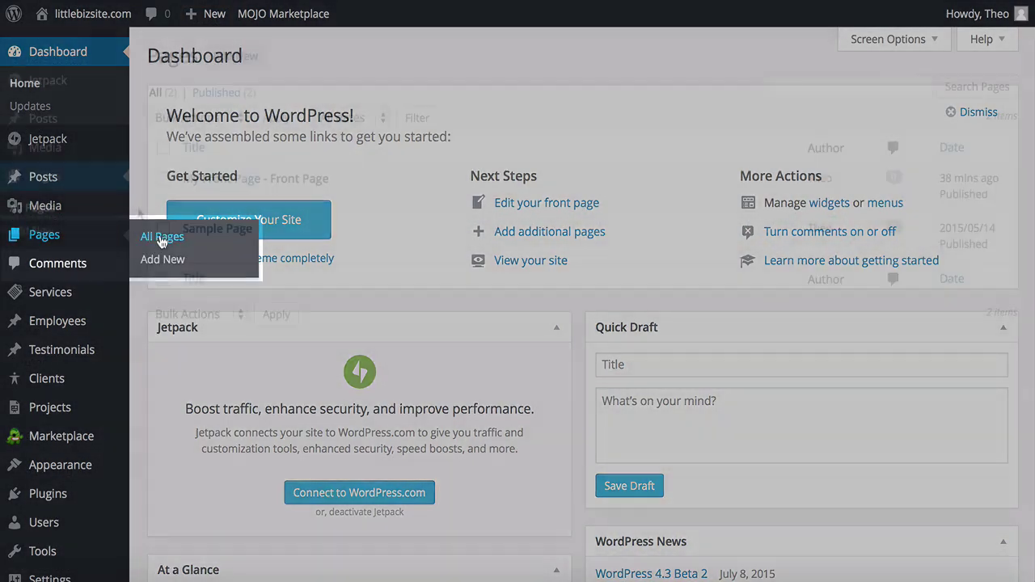
pyautogui.click(150, 237)
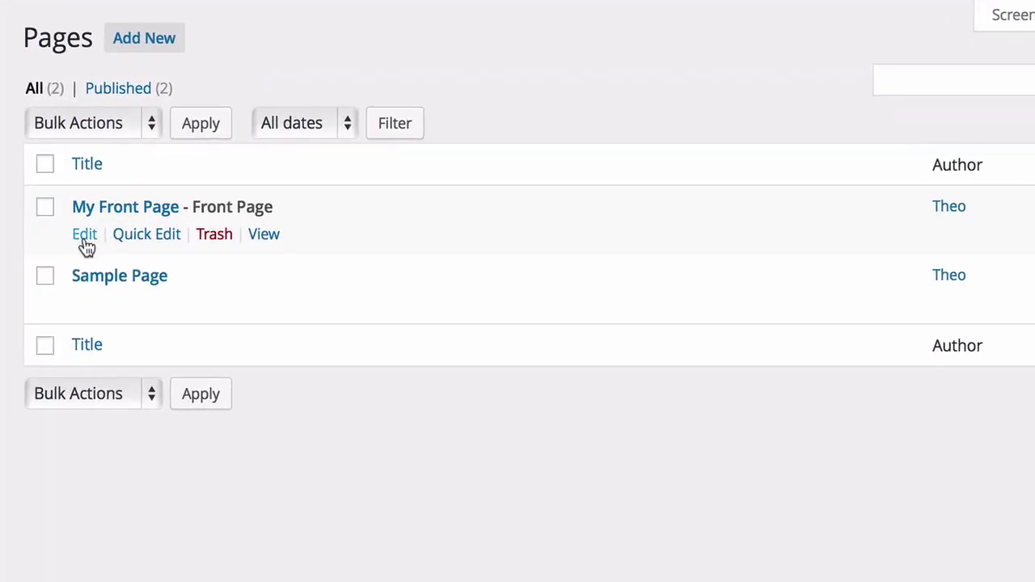
pyautogui.click(85, 235)
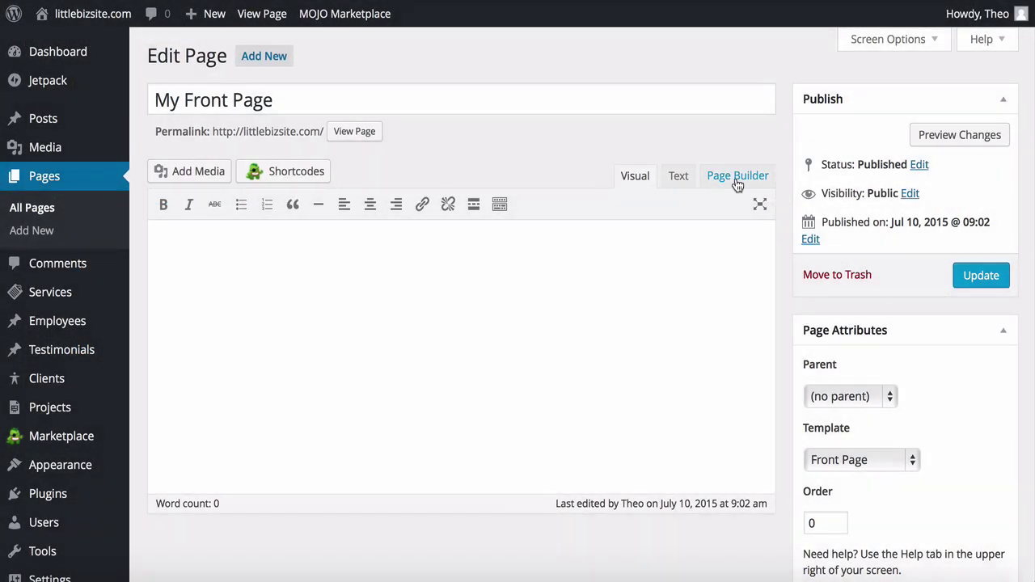
pyautogui.click(735, 179)
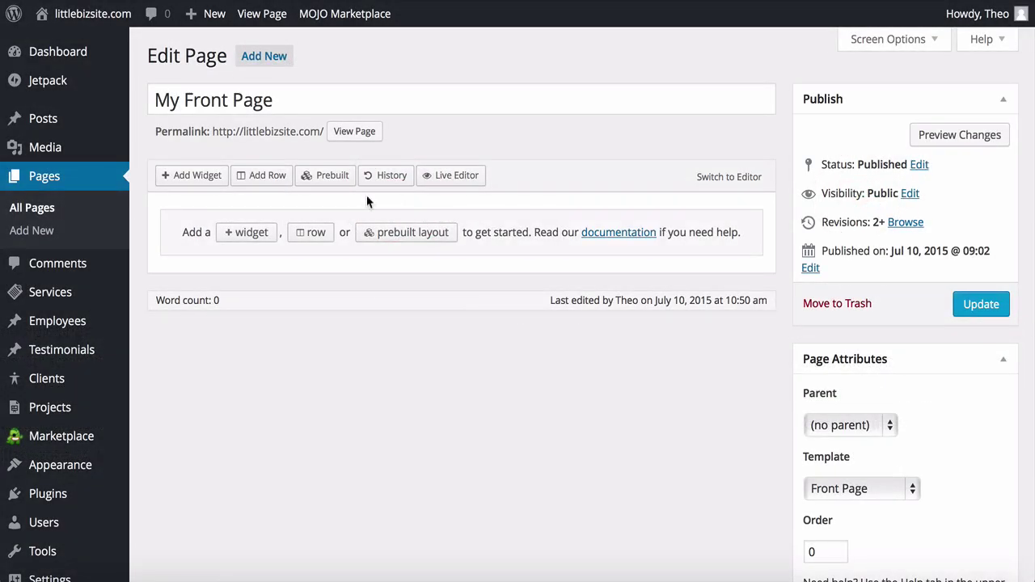
# Step: Add a one-column row with a Sydney FP: Services Type A widget titled 'Create a PROFITABLE website…' and button text Click to Begin
pyautogui.click(260, 179)
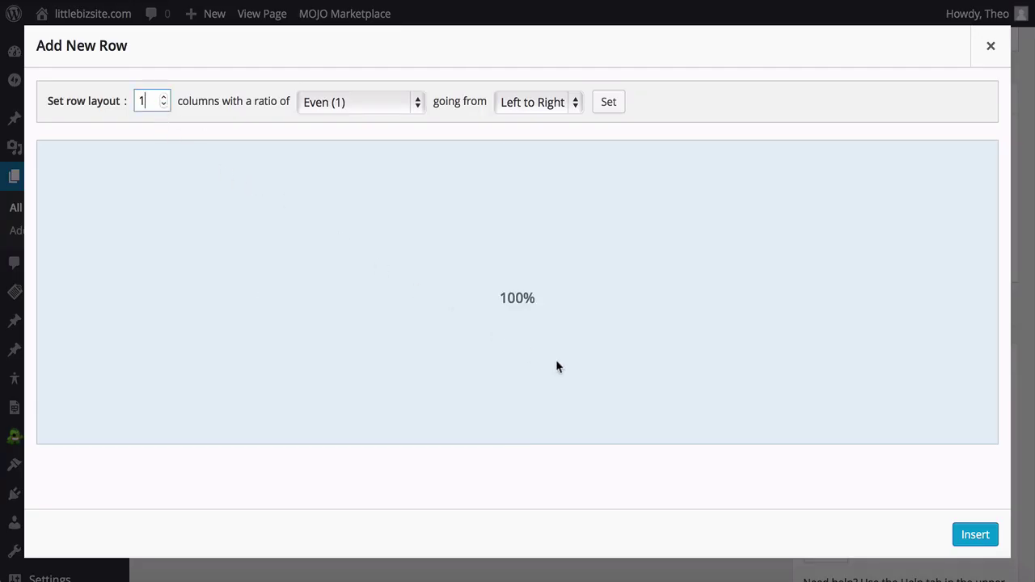
pyautogui.click(970, 534)
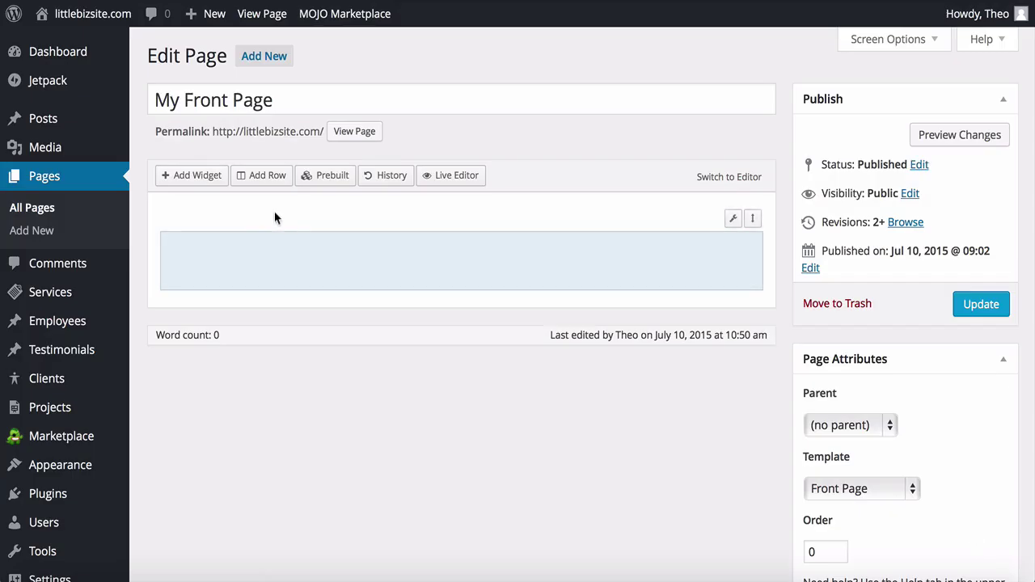
pyautogui.click(198, 178)
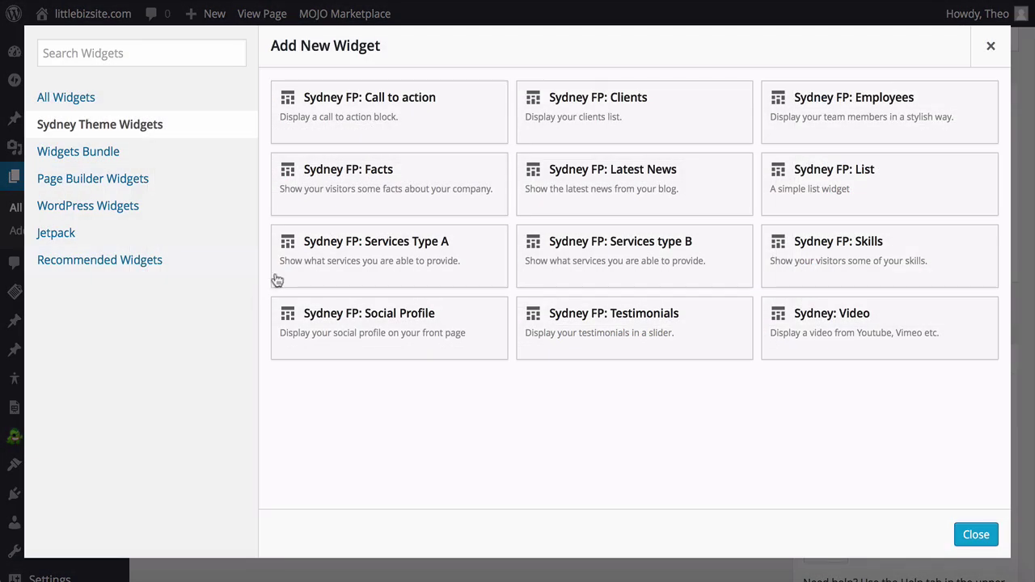
pyautogui.click(377, 258)
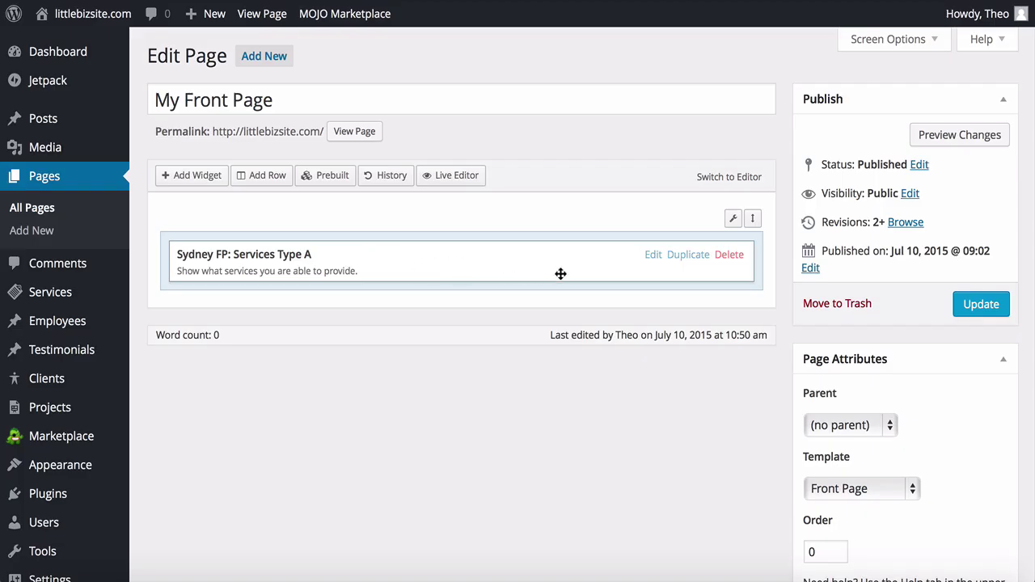
pyautogui.click(653, 255)
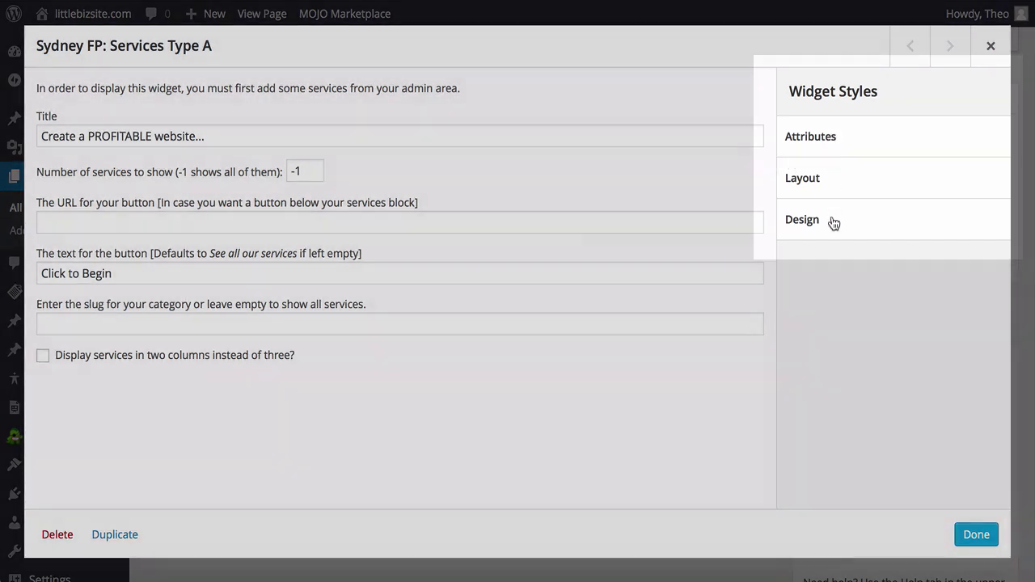
pyautogui.click(834, 222)
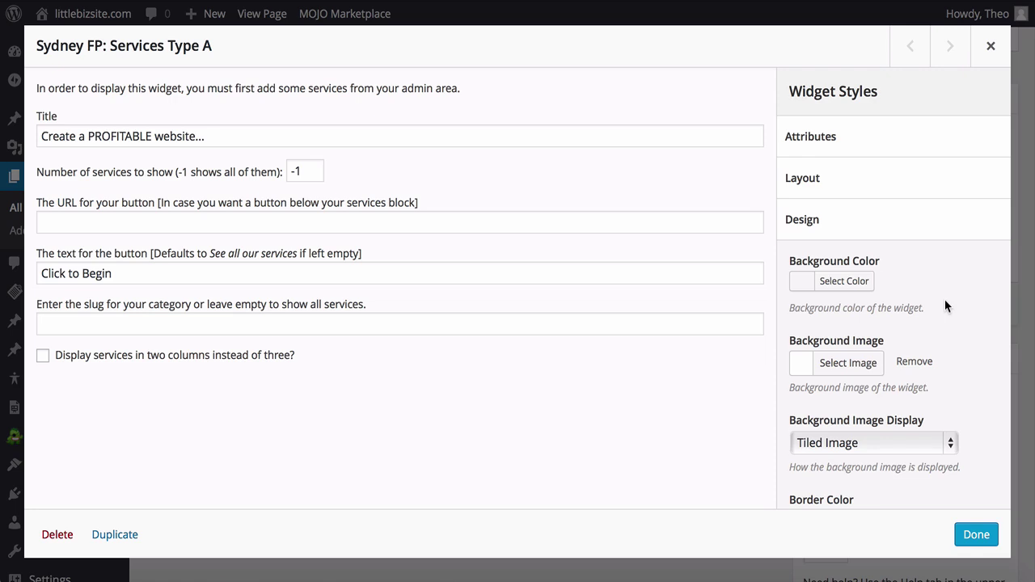
pyautogui.scroll(-4, 946, 306)
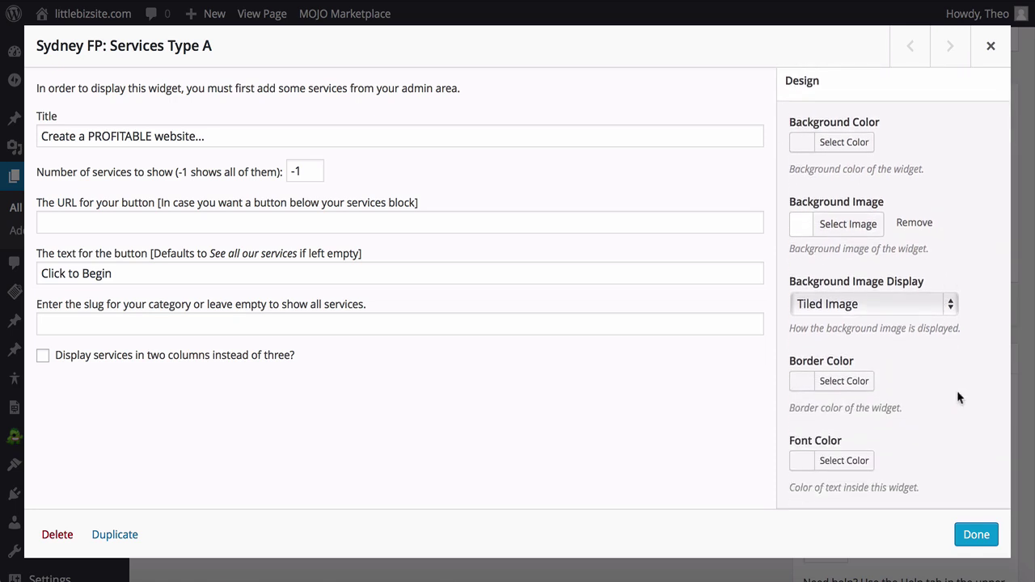
pyautogui.click(972, 535)
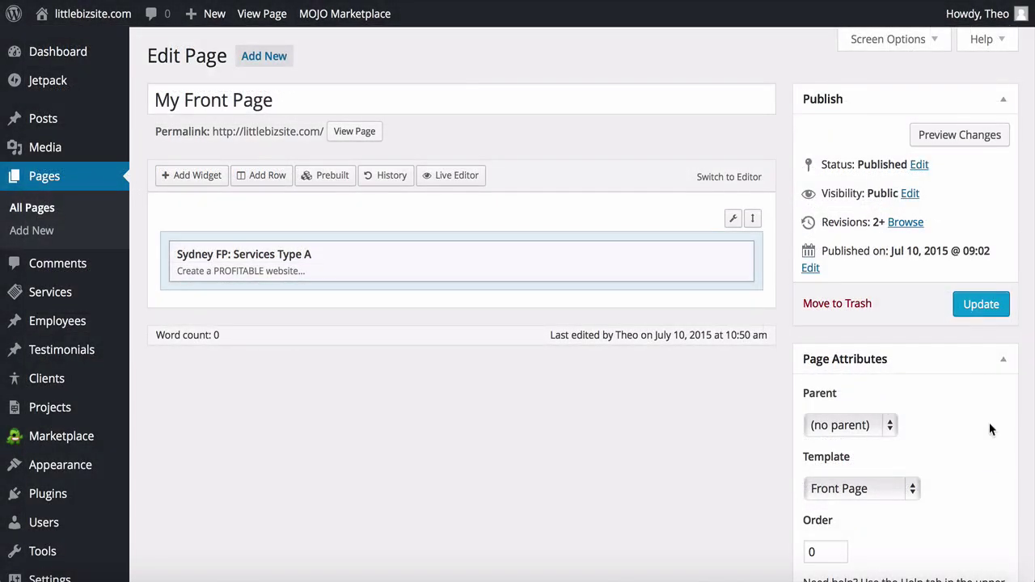
# Step: Update the front page, then start a new service and open the Font Awesome icon list to pick its icon
pyautogui.click(989, 311)
pyautogui.moveTo(103, 301)
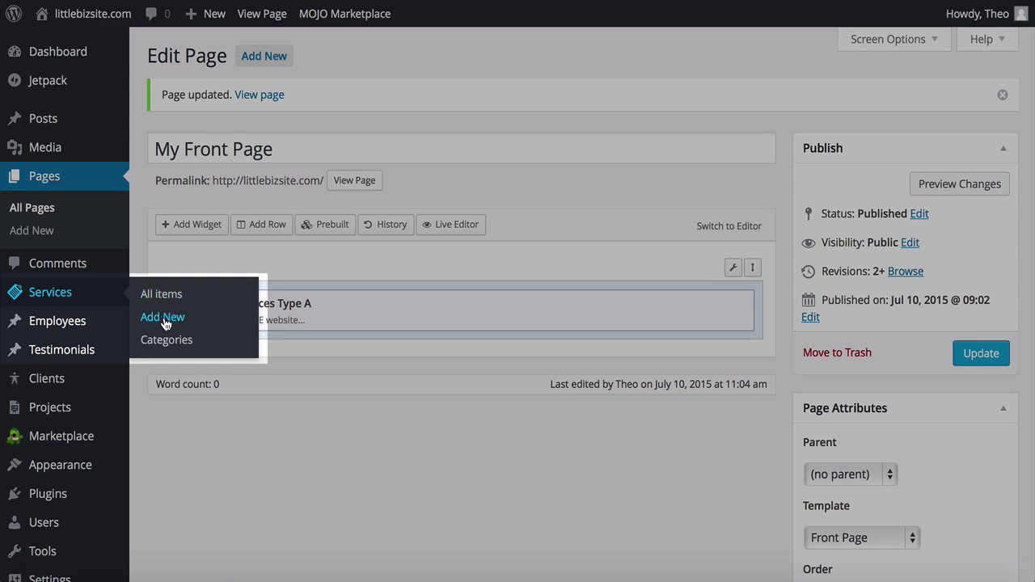
pyautogui.click(164, 319)
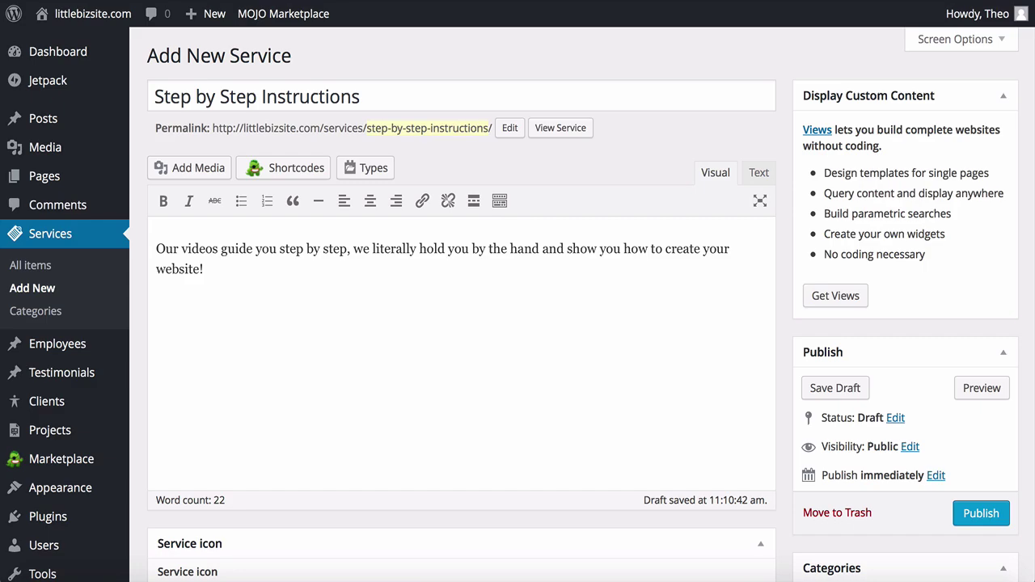
pyautogui.scroll(-5, 130, 263)
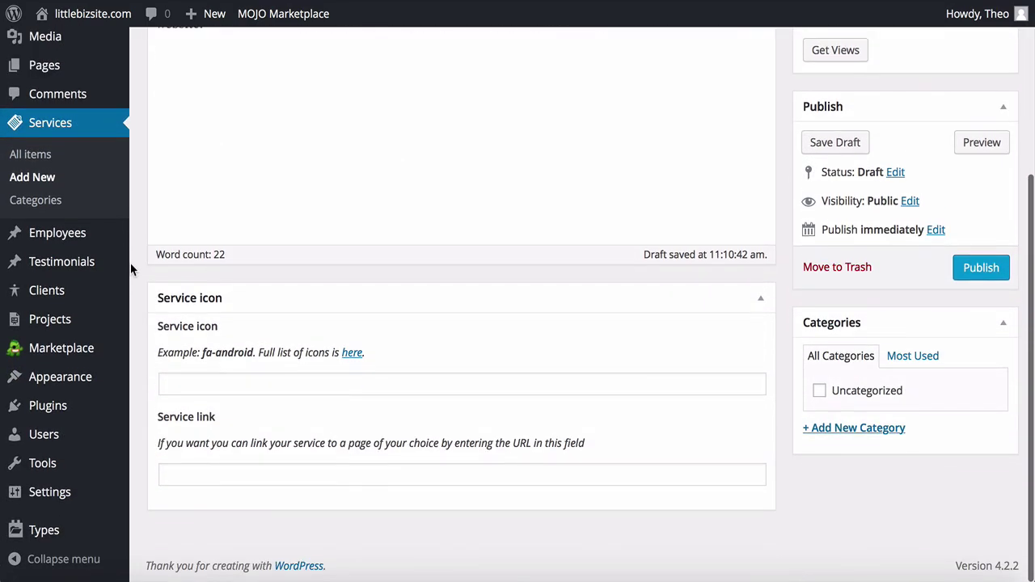
pyautogui.click(352, 356)
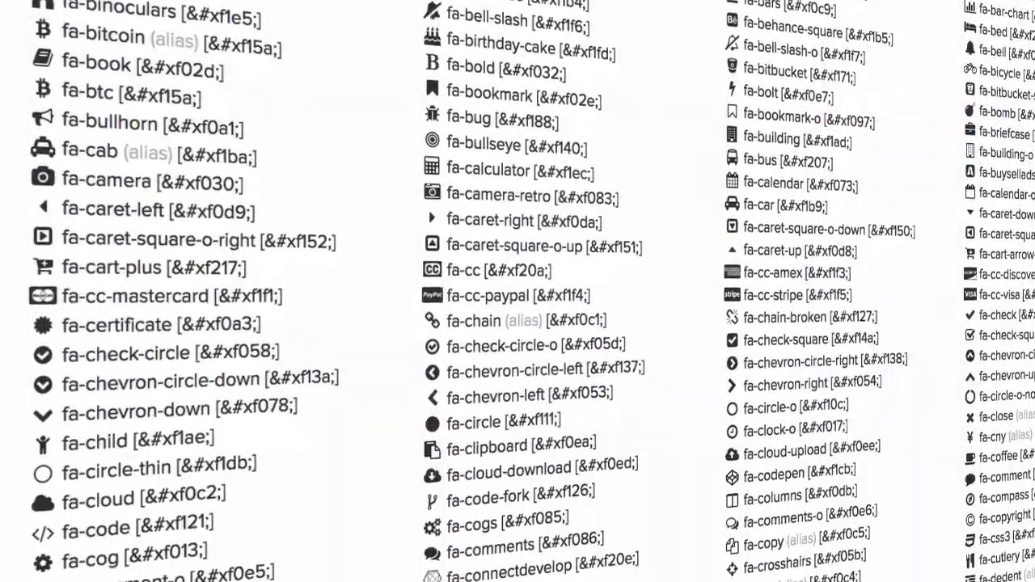
pyautogui.scroll(-5, 517, 291)
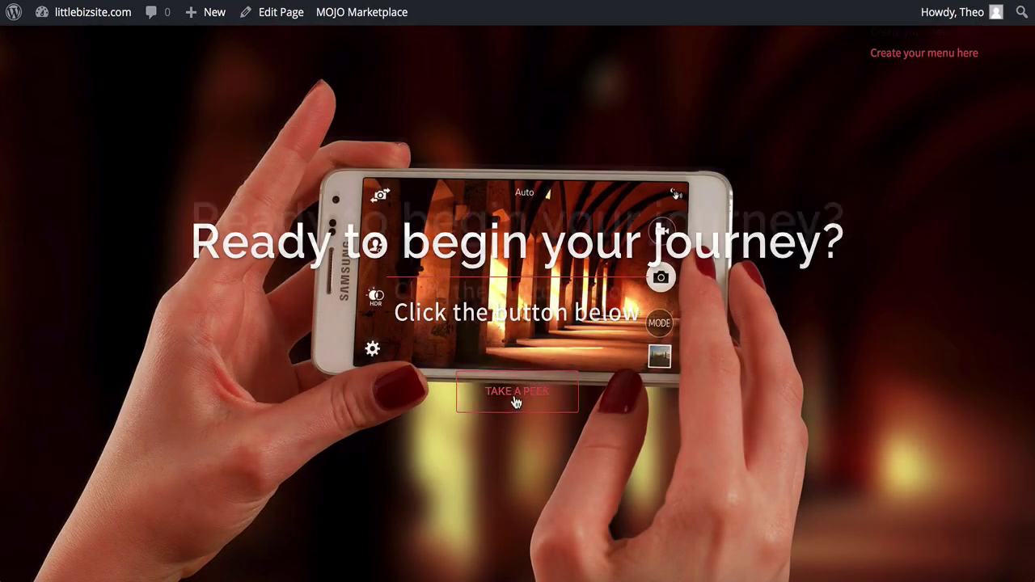
# Step: View the live site front page via Take a Peek and scroll down to the Our Work portfolio
pyautogui.click(515, 395)
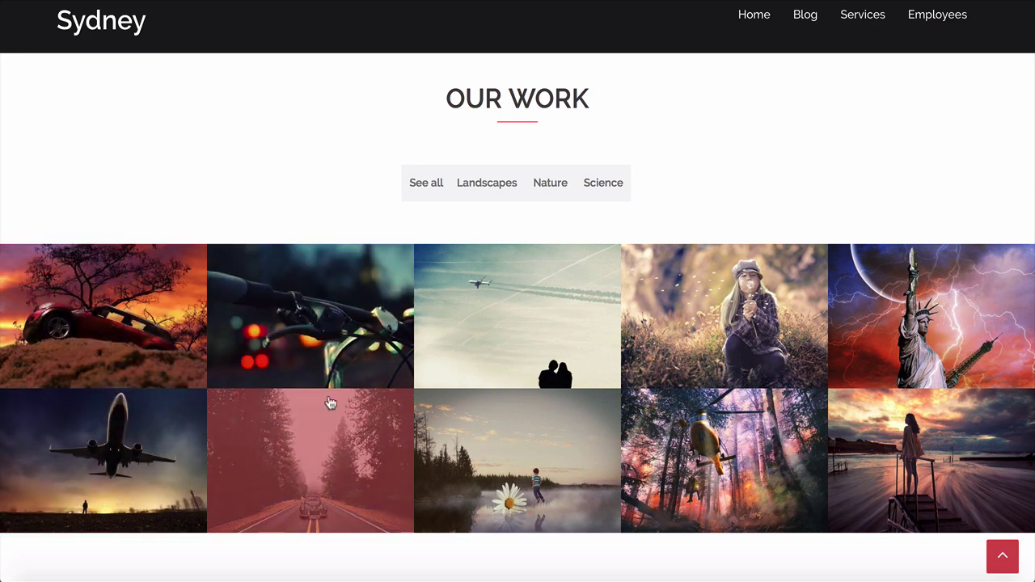
# Step: Try the Landscapes, Nature and Science gallery filters, then See all to show all ten images
pyautogui.click(482, 192)
pyautogui.click(550, 185)
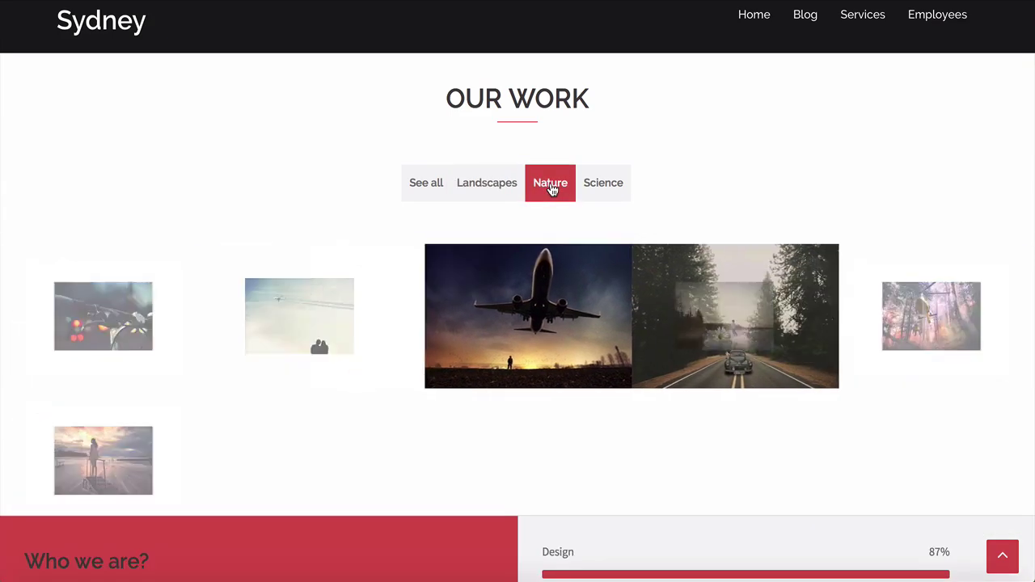
pyautogui.click(605, 187)
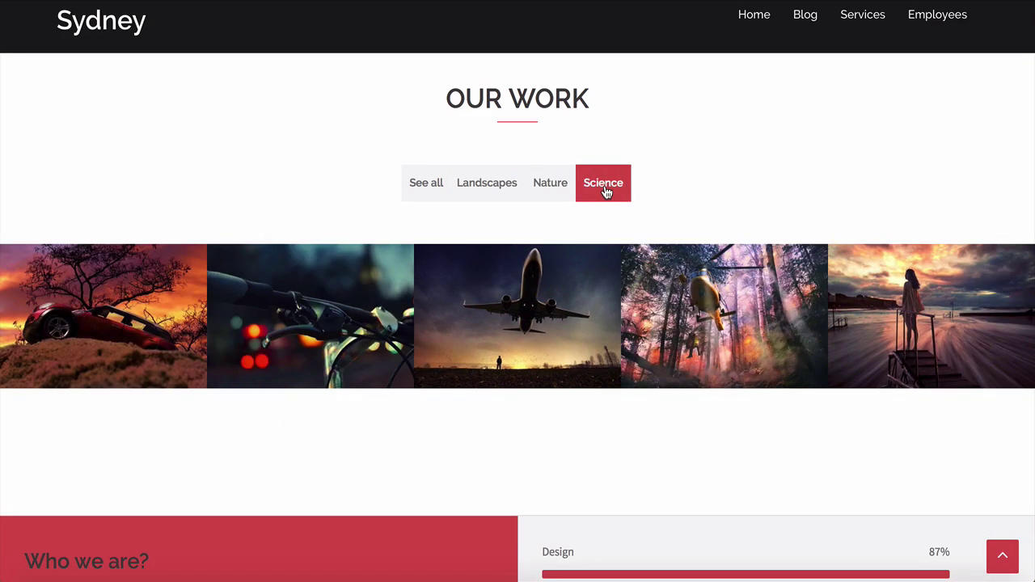
pyautogui.click(426, 189)
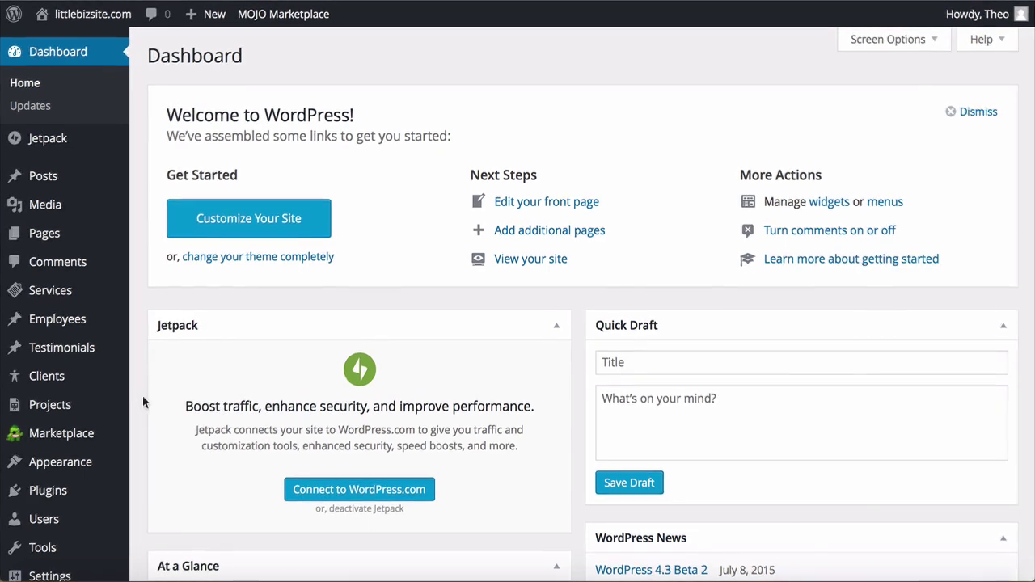
# Step: Start a new 'Wordpress Theme' project and move down to its category and featured image panels
pyautogui.moveTo(106, 411)
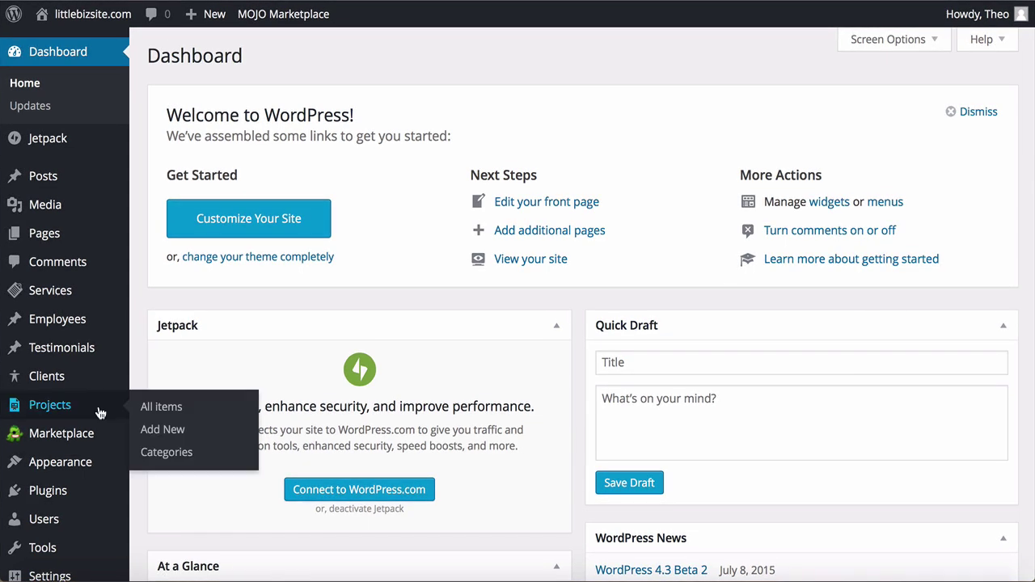
pyautogui.click(163, 430)
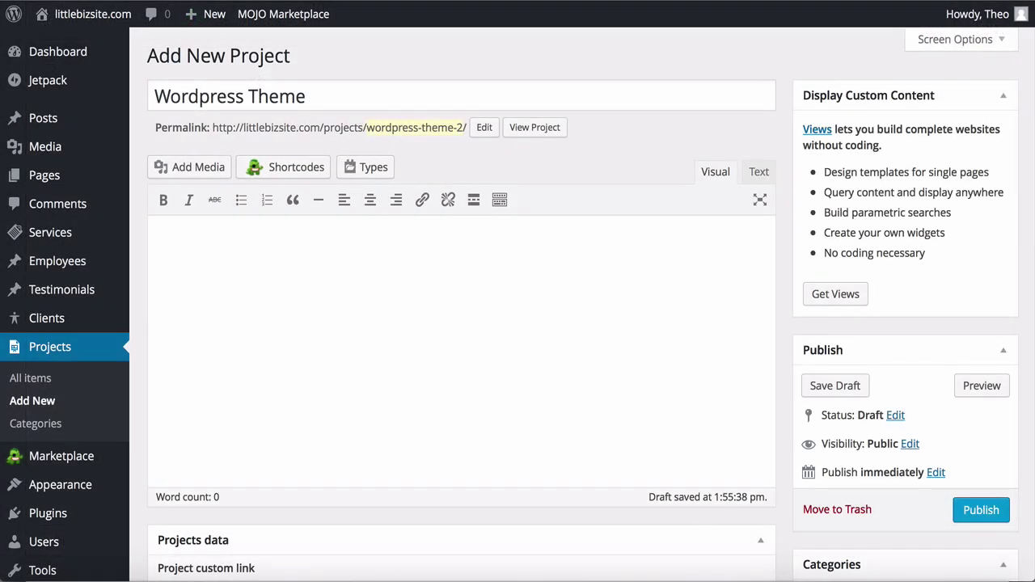
pyautogui.scroll(-5, 781, 378)
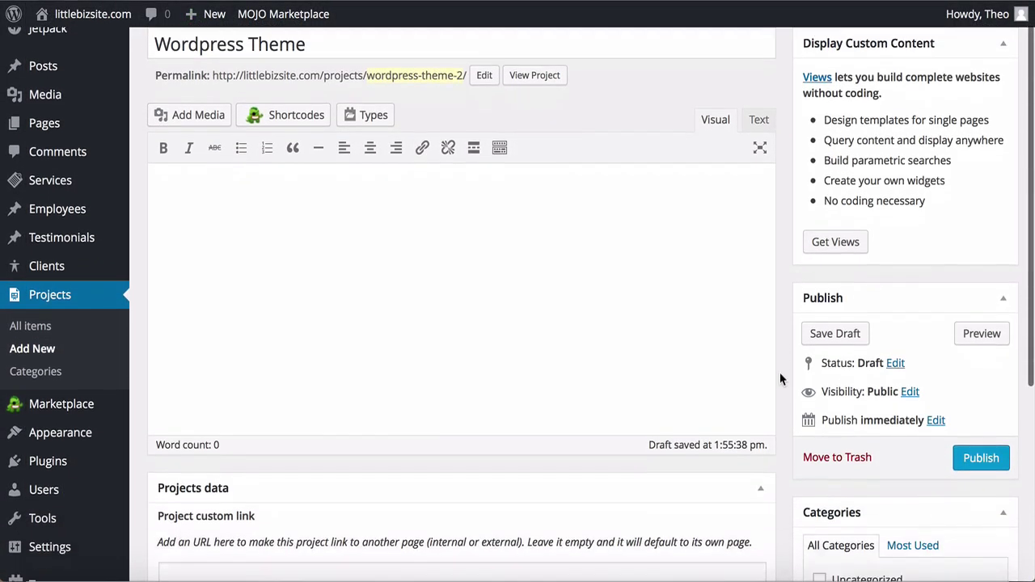
pyautogui.scroll(-1, 781, 380)
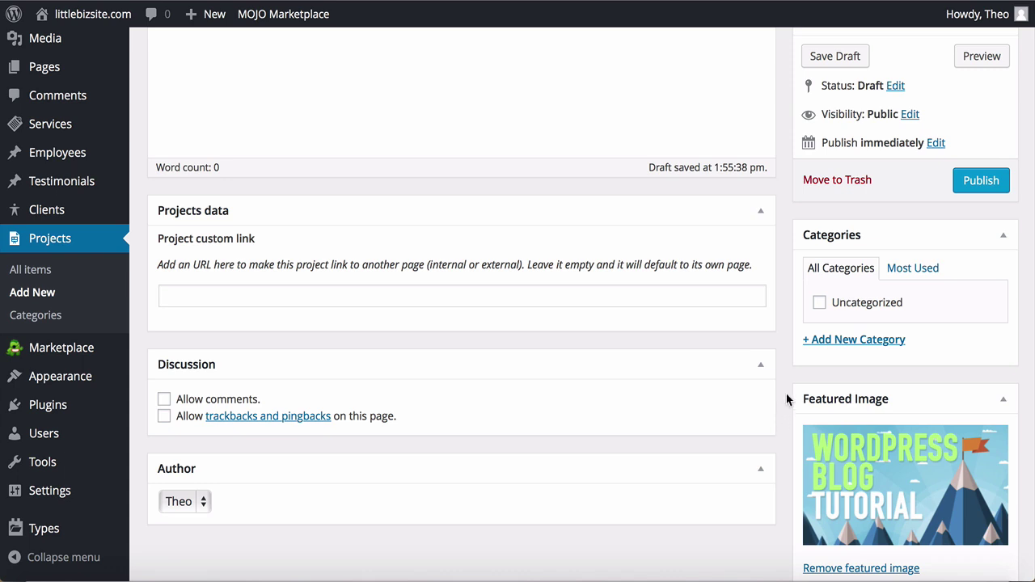
# Step: Create a Videos project category, file the project under it and Top Tips & Tools, and publish
pyautogui.click(833, 341)
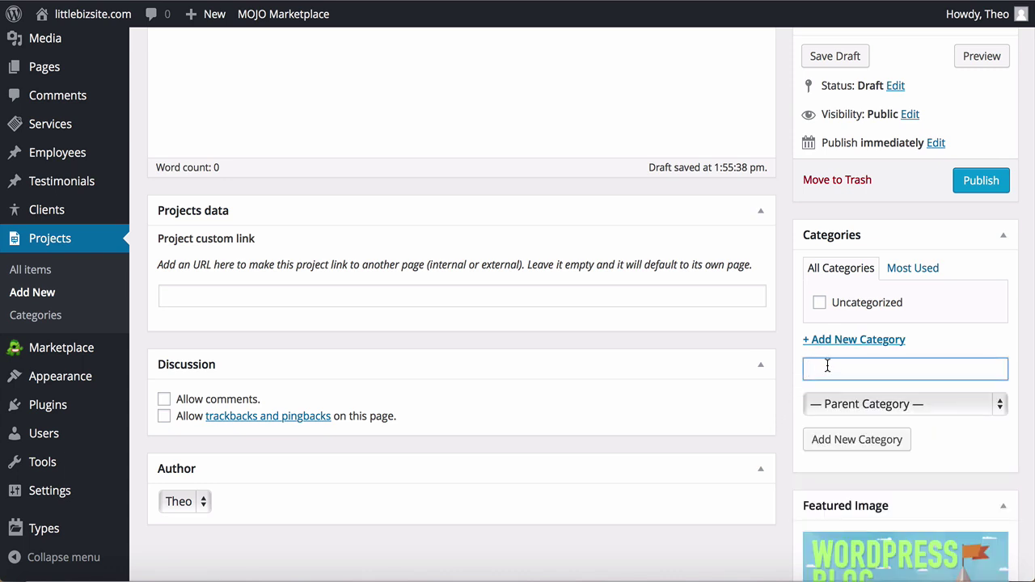
pyautogui.write('Videos')
pyautogui.click(836, 441)
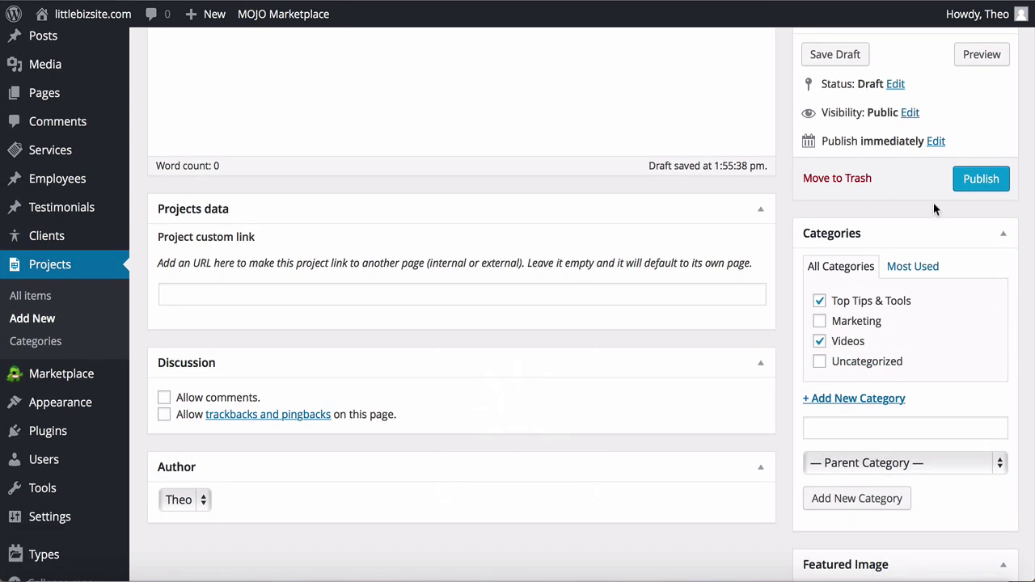
pyautogui.click(980, 180)
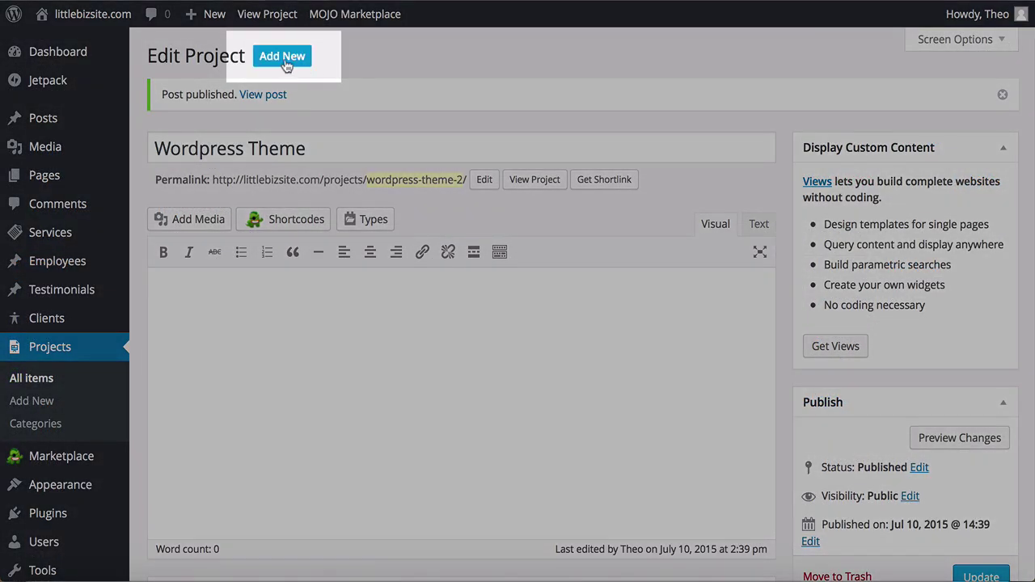
# Step: Start another new project and title it 'Launch Effect'
pyautogui.click(283, 58)
pyautogui.write('Launch')
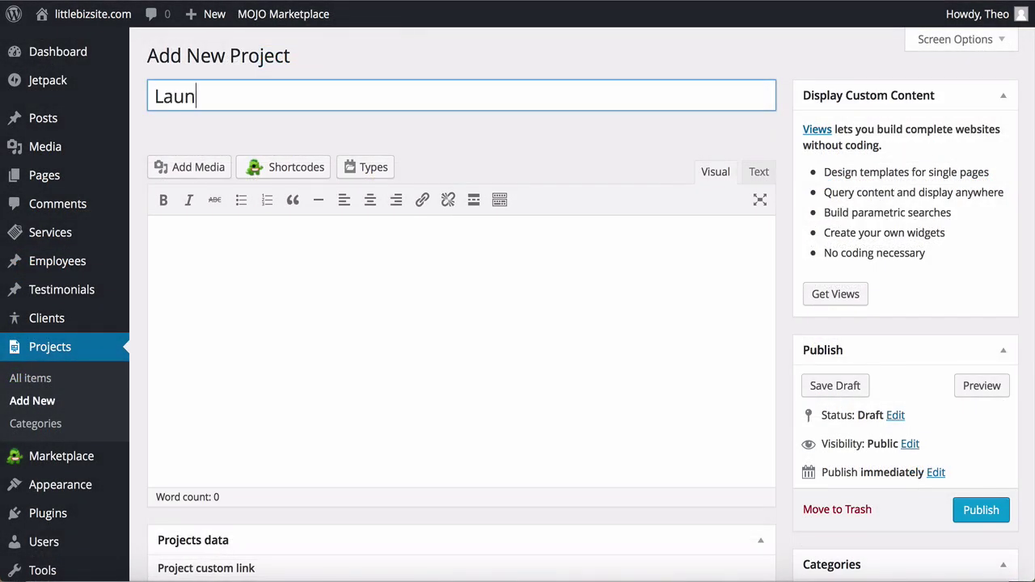
pyautogui.write('Eff')
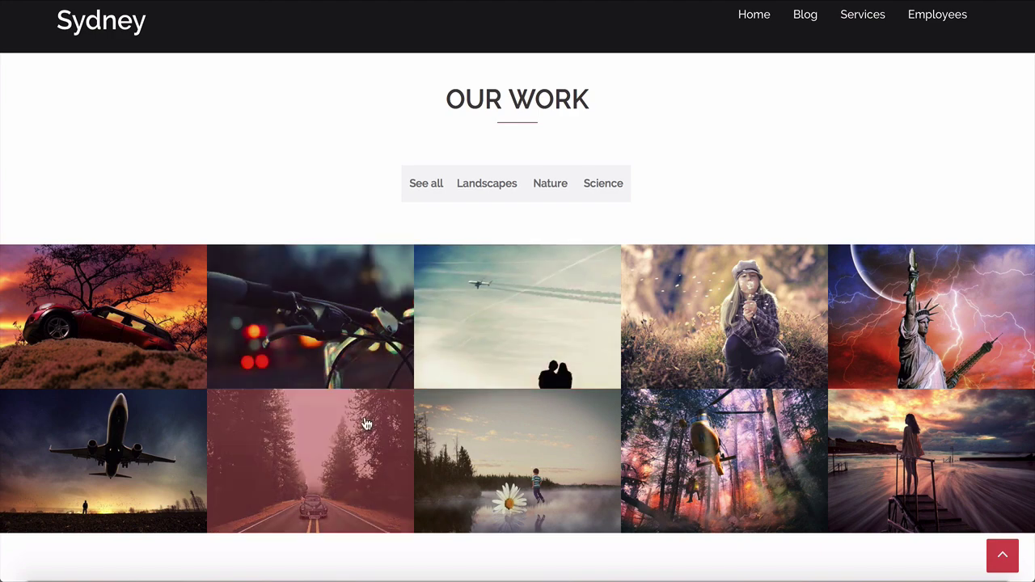
# Step: Filter the demo gallery by Landscapes, then Nature, then Science
pyautogui.click(475, 194)
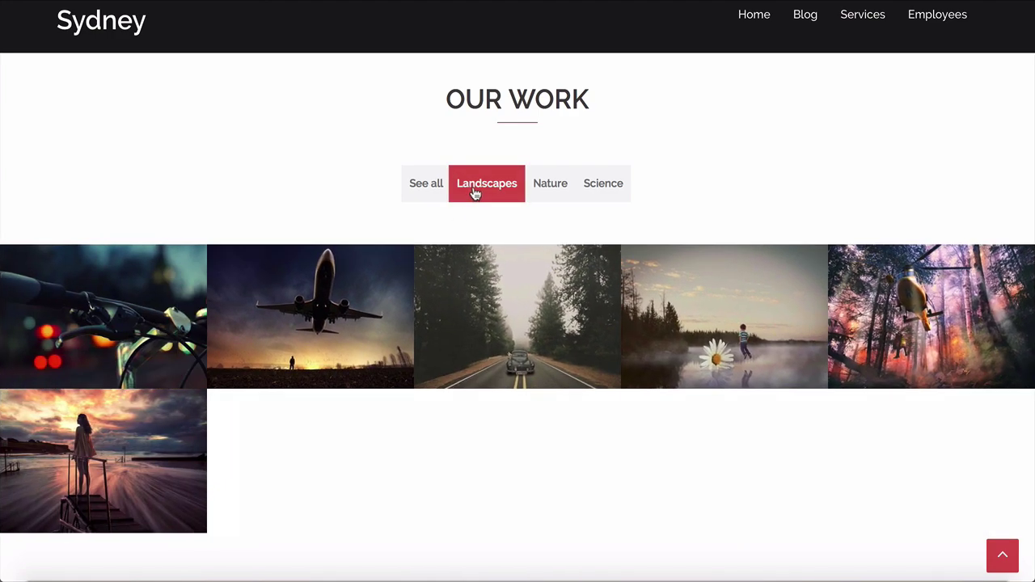
pyautogui.click(550, 194)
pyautogui.click(602, 191)
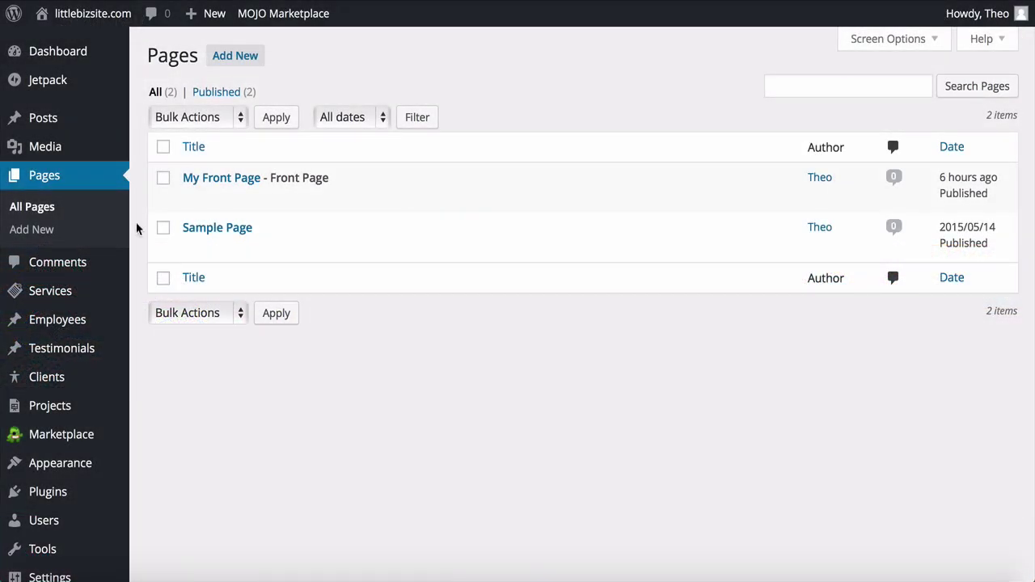
# Step: On My Front Page, add a one-column row with a Text widget and open its settings
pyautogui.moveTo(185, 184)
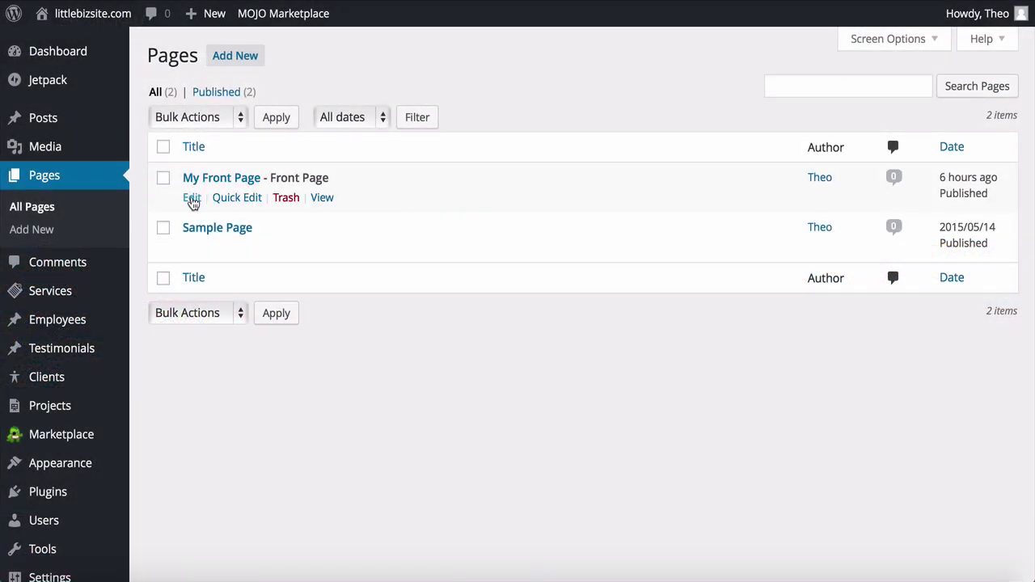
pyautogui.click(192, 198)
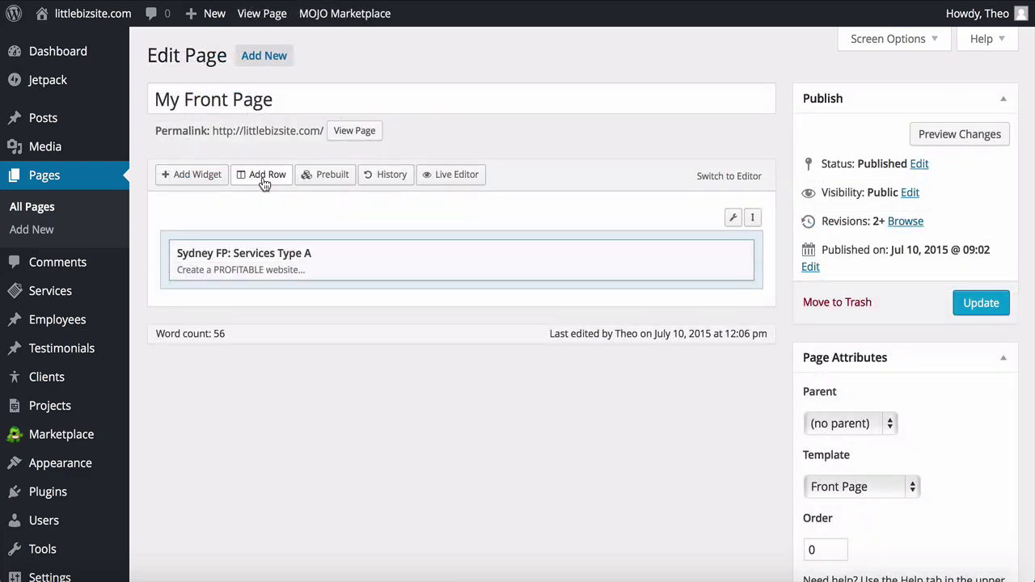
pyautogui.click(265, 176)
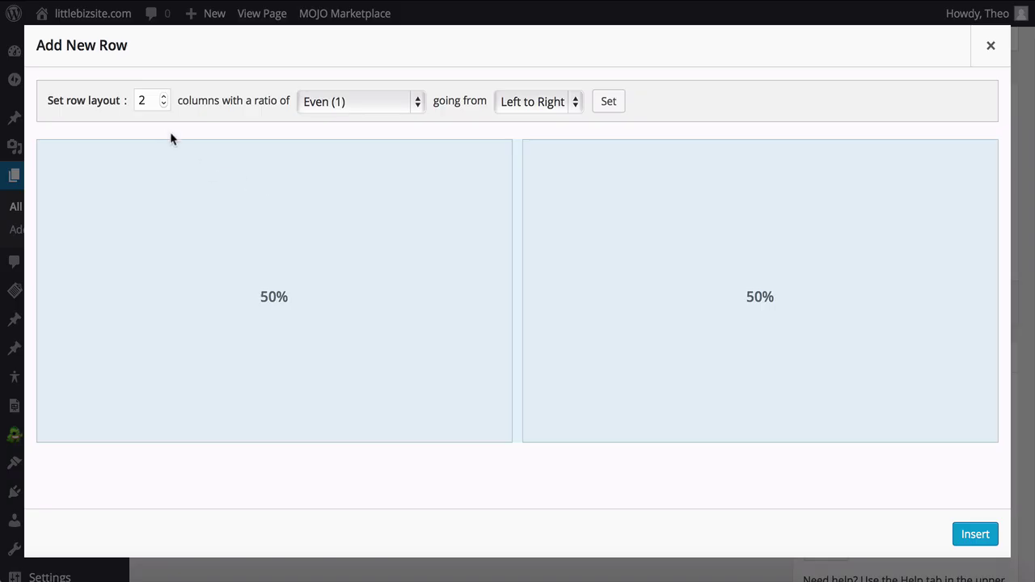
pyautogui.click(164, 104)
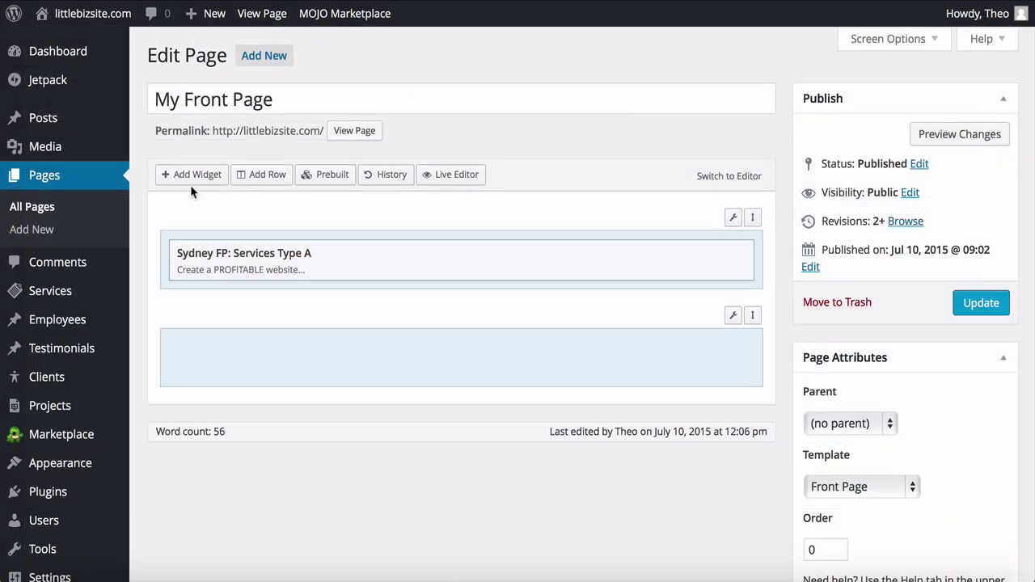
pyautogui.click(191, 177)
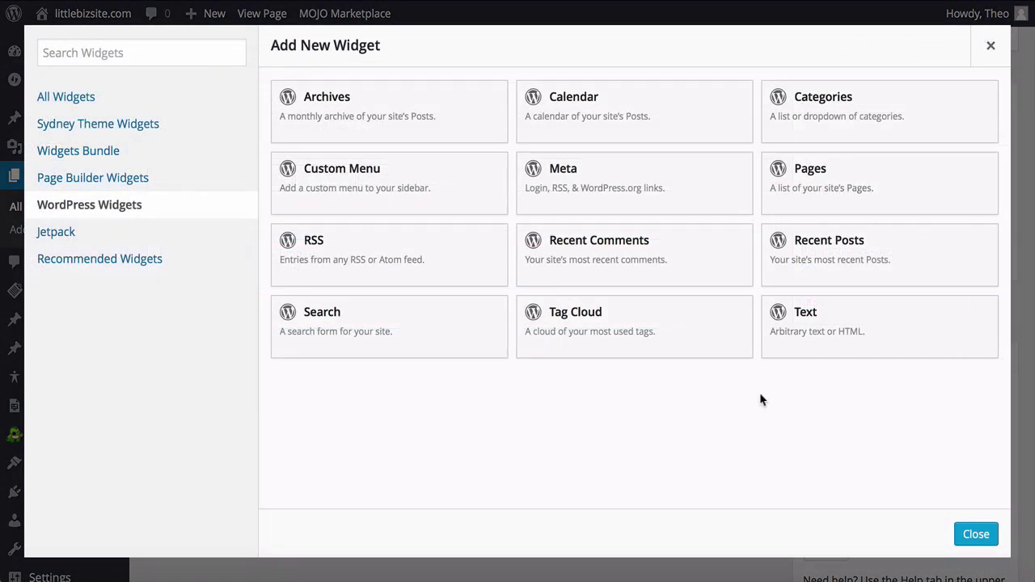
pyautogui.click(853, 327)
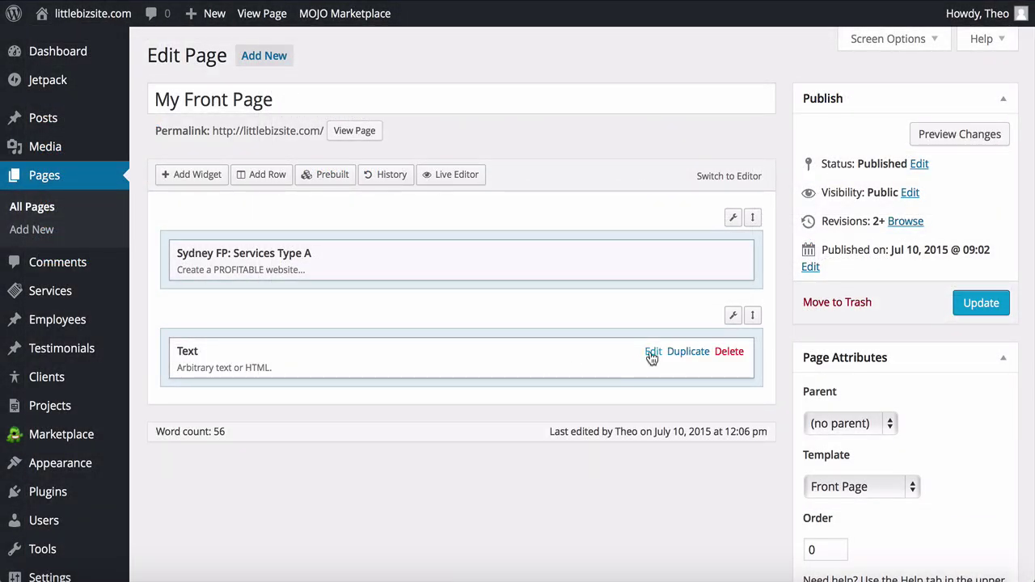
pyautogui.click(651, 354)
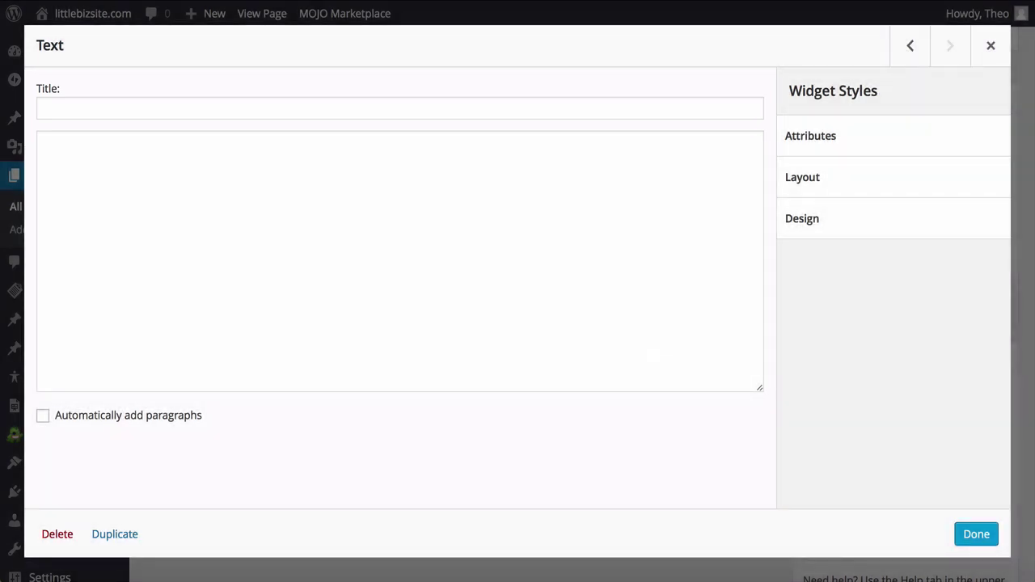
# Step: Title the Text widget 'Our Videos' and paste the sydney-masonry shortcode copied from the docs
pyautogui.click(400, 108)
pyautogui.write('Our Videos')
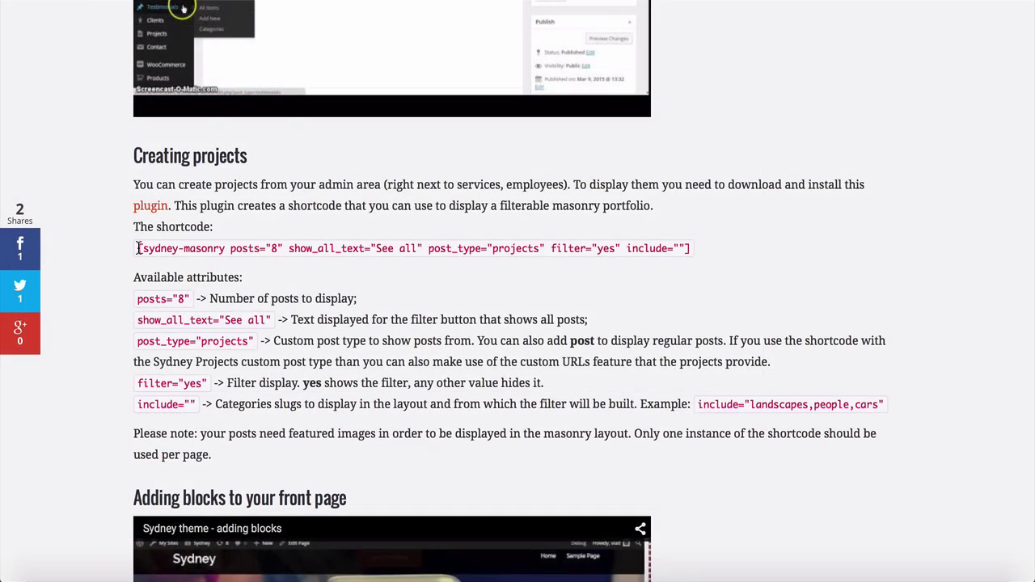
pyautogui.moveTo(138, 248); pyautogui.dragTo(610, 249)
pyautogui.moveTo(610, 248); pyautogui.dragTo(654, 249)
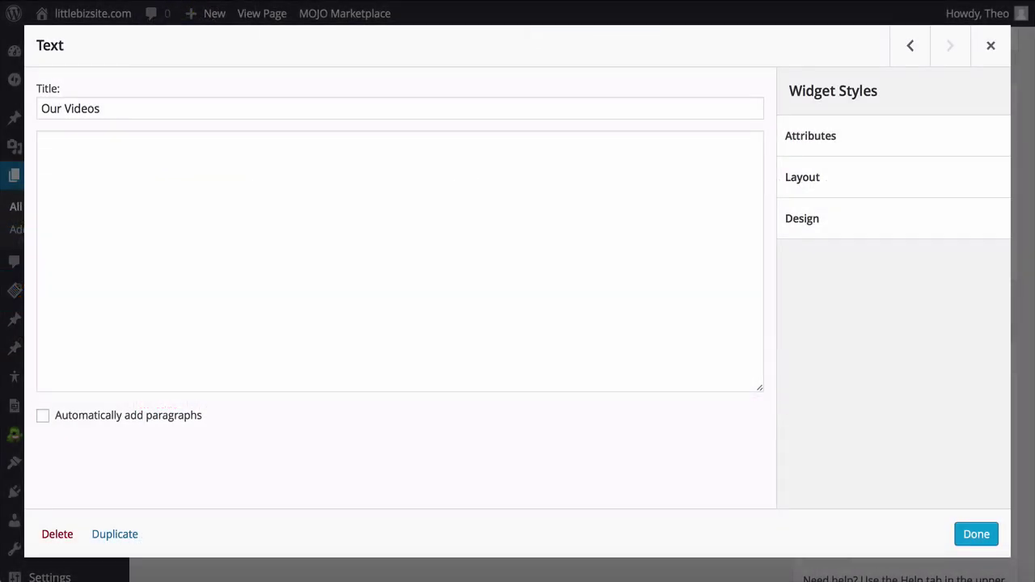
pyautogui.click(42, 142)
pyautogui.write('[sydney-masonry posts="8" show_all_text="See all" post_type="projects" filter="yes" include=""]')
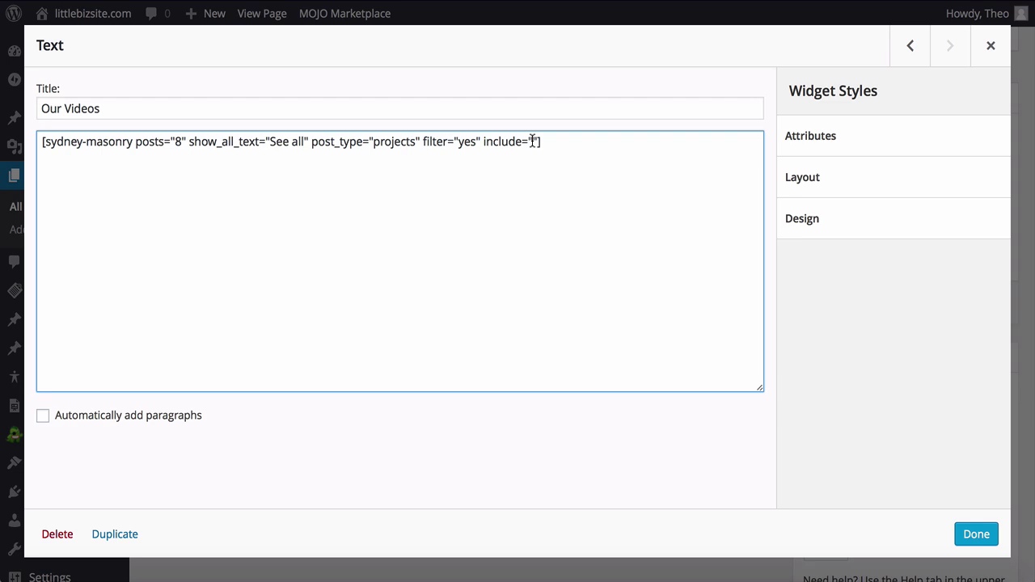
# Step: Set the shortcode's include list to Videos, Tops Tips & Tools and Marketing, then update the page
pyautogui.write('Videos,Tops Tips & Tools')
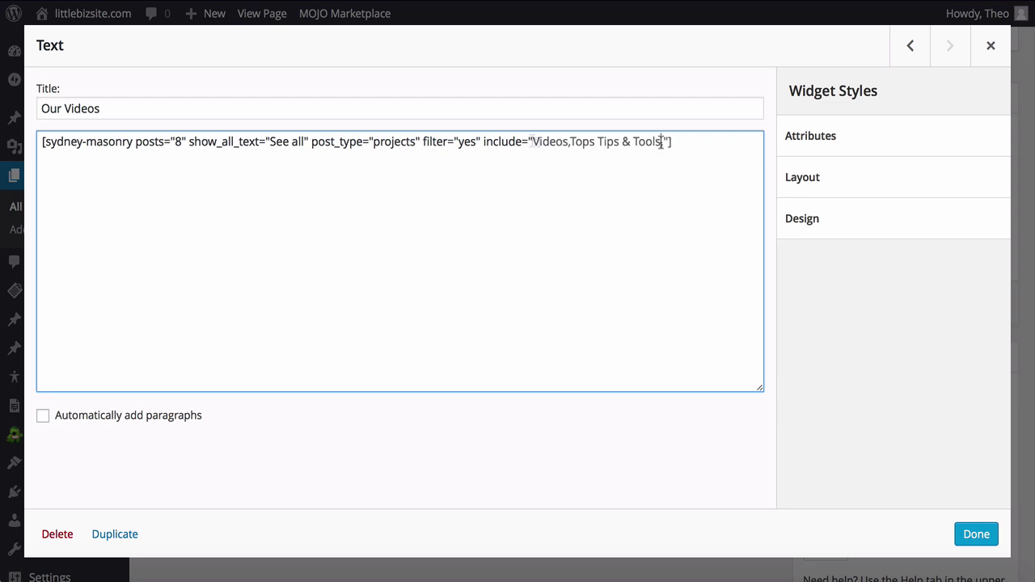
pyautogui.write(',Marketing')
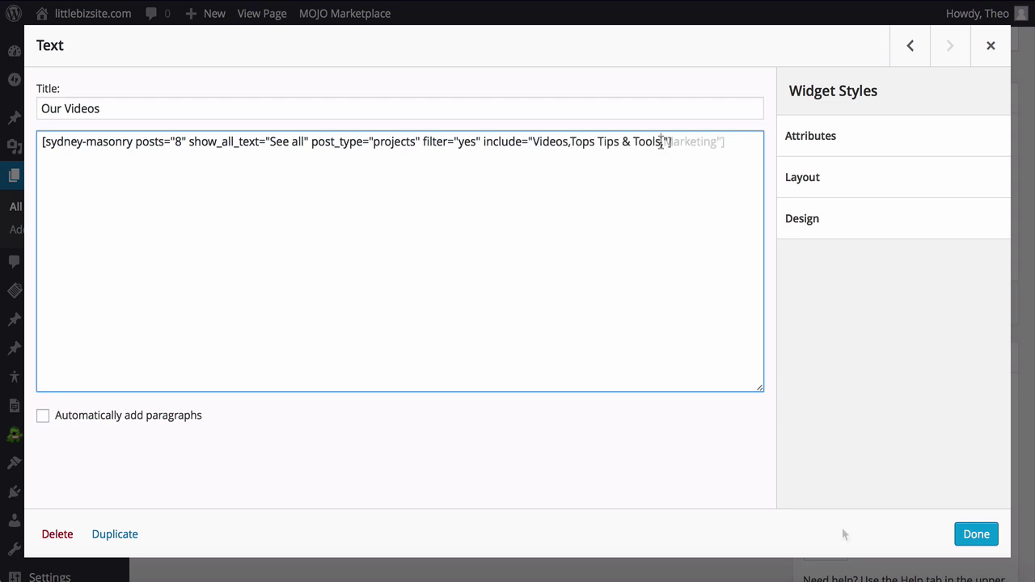
pyautogui.click(970, 536)
pyautogui.click(983, 306)
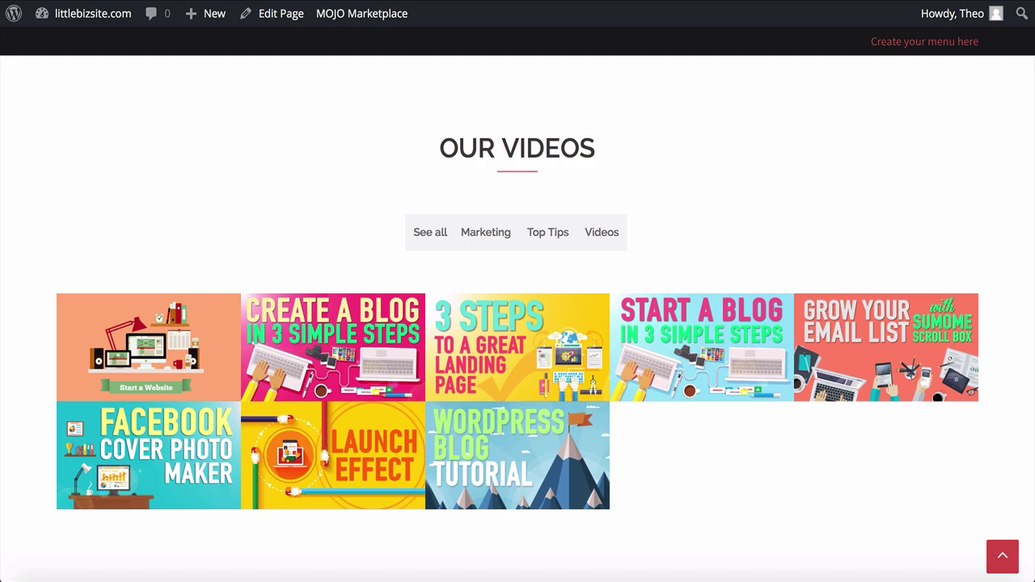
pyautogui.click(546, 240)
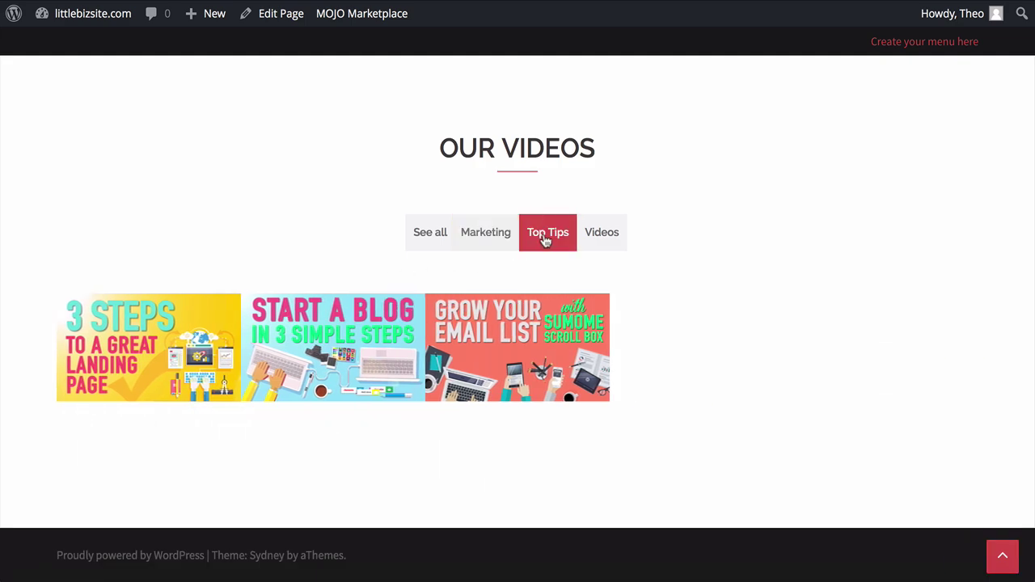
pyautogui.click(601, 241)
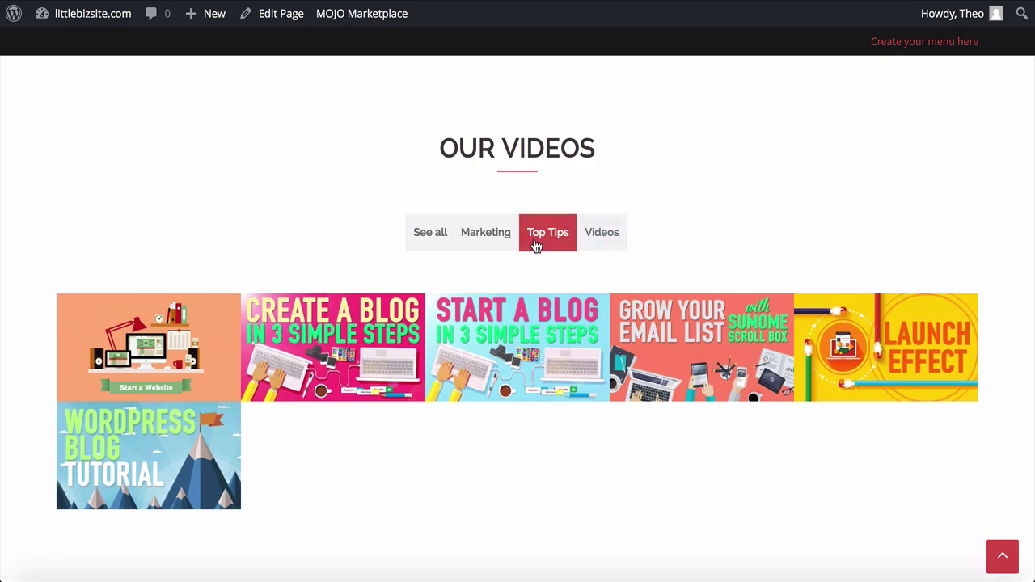
pyautogui.click(490, 241)
pyautogui.click(435, 243)
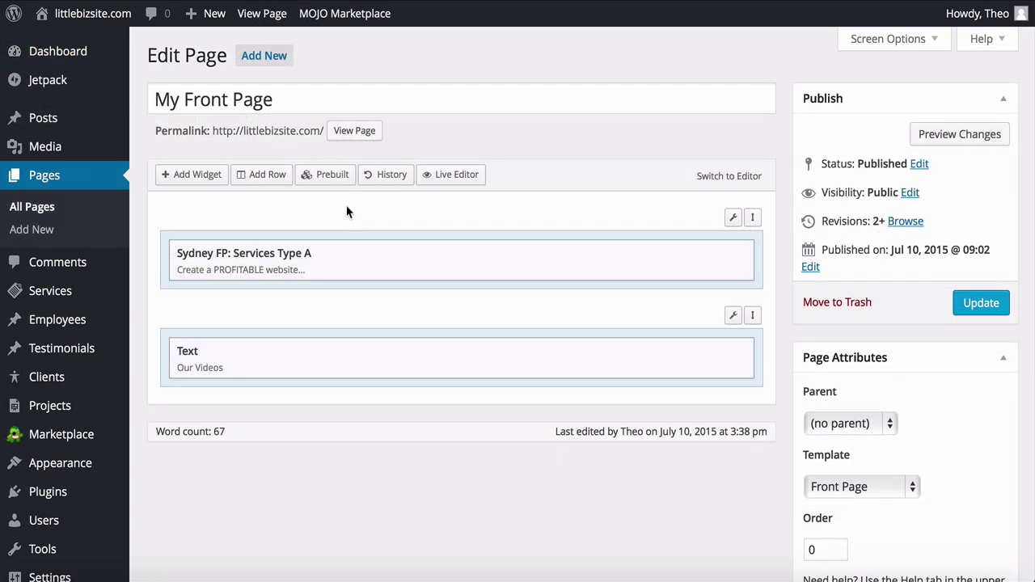
# Step: Add a two-column row with a Sydney Video widget titled 'Share Your Content Easily!' and open the Contact info widget's settings
pyautogui.click(265, 177)
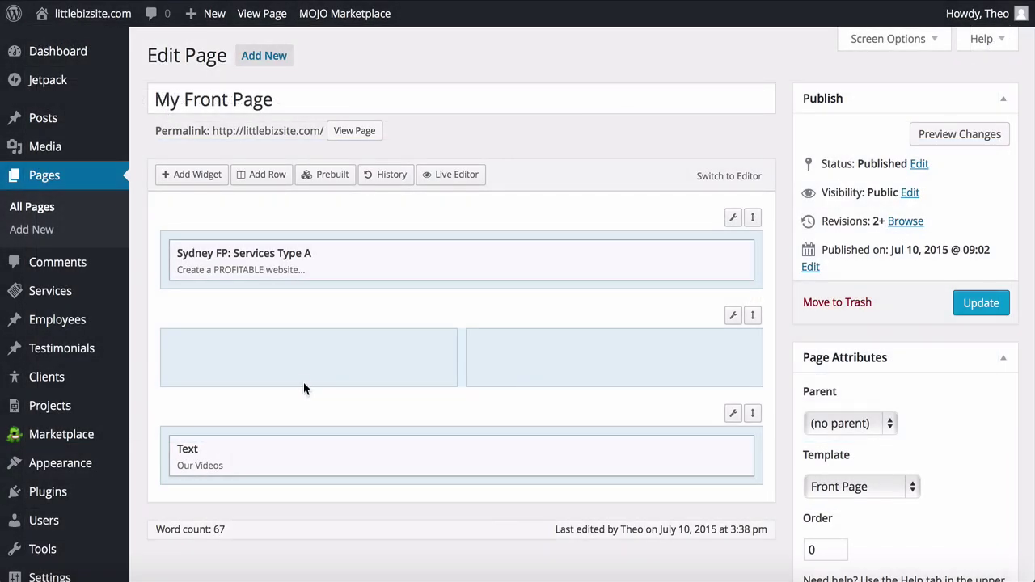
pyautogui.click(298, 356)
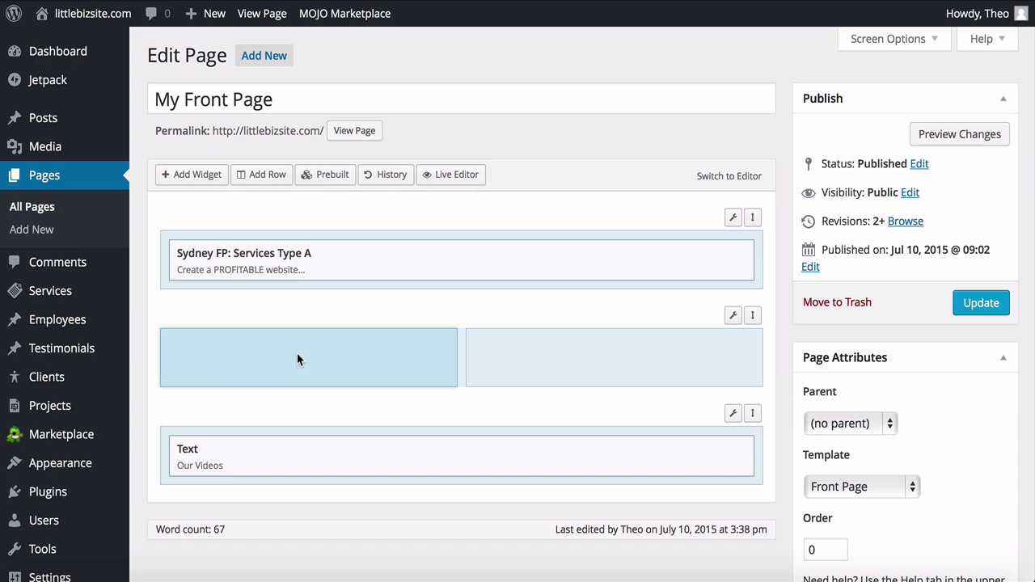
pyautogui.click(192, 174)
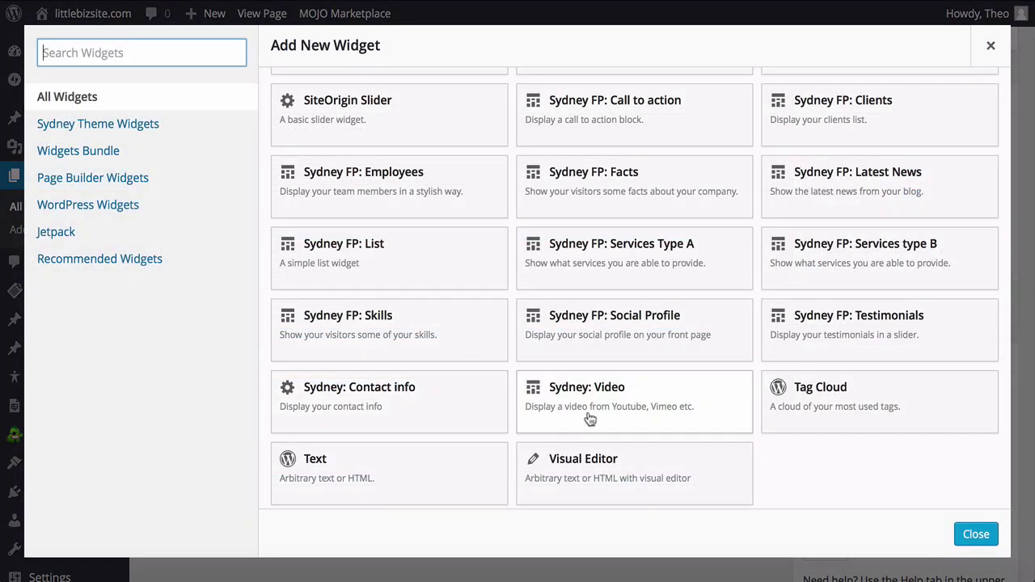
pyautogui.click(590, 417)
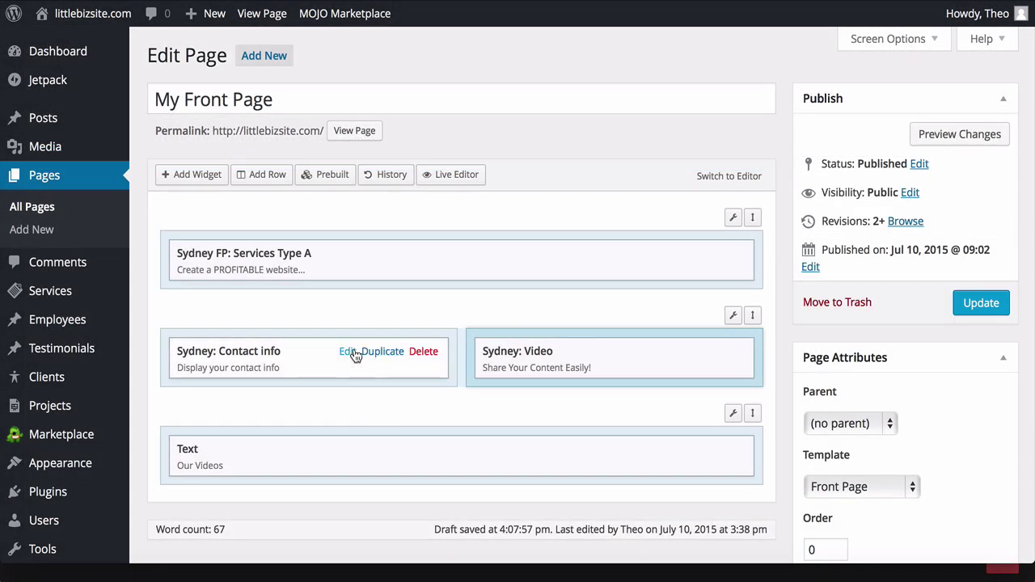
pyautogui.click(348, 352)
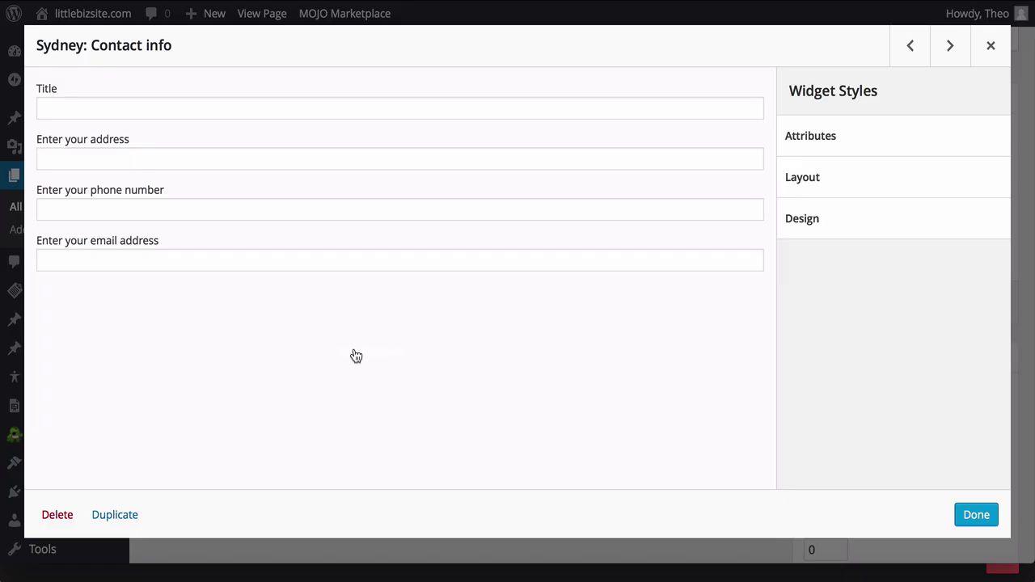